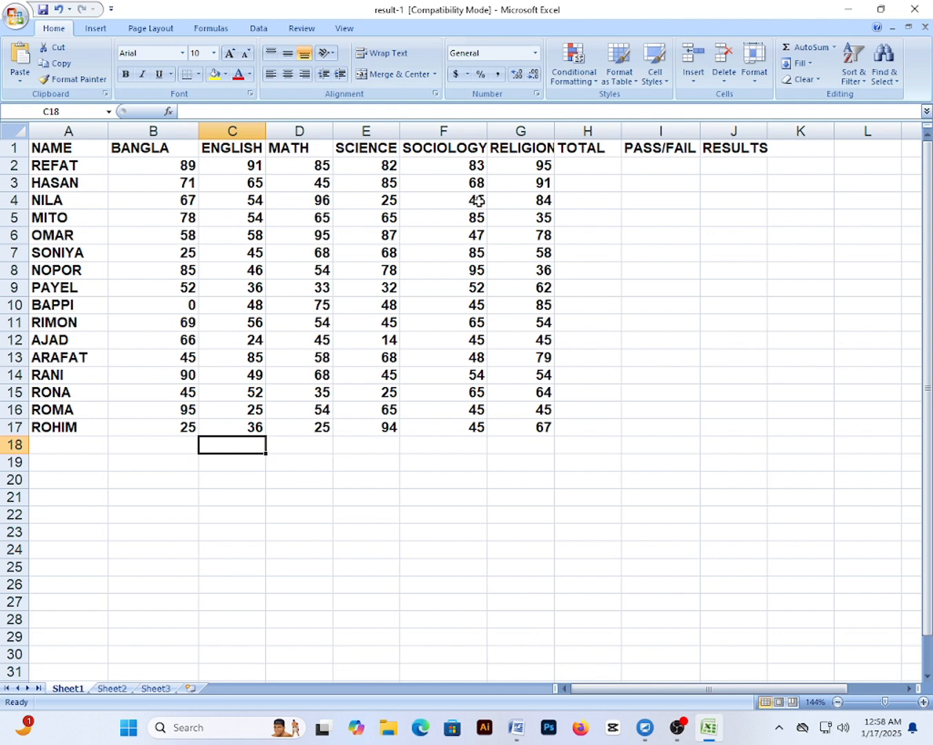
Widen column G a little so the full RELIGION heading is visible
drag(553, 132, 563, 135)
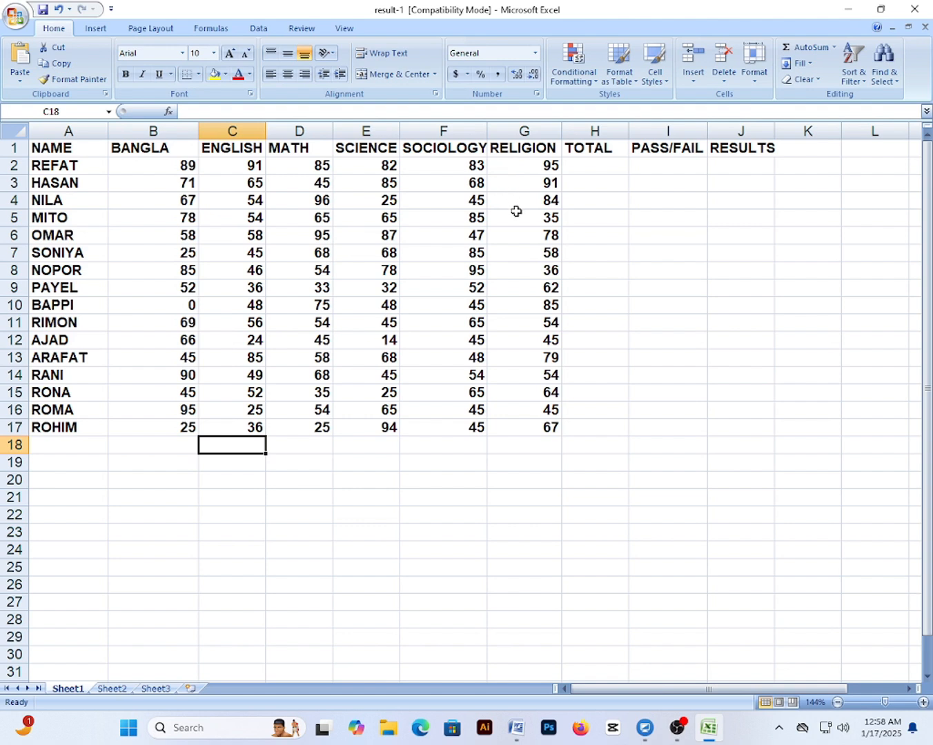
click(594, 168)
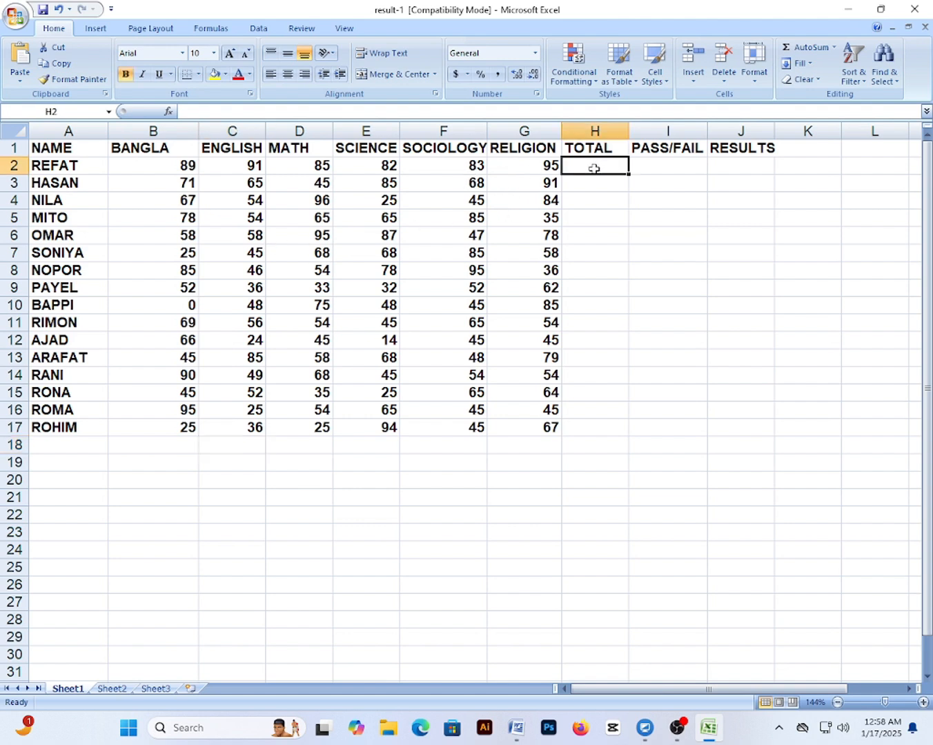
click(51, 165)
click(165, 167)
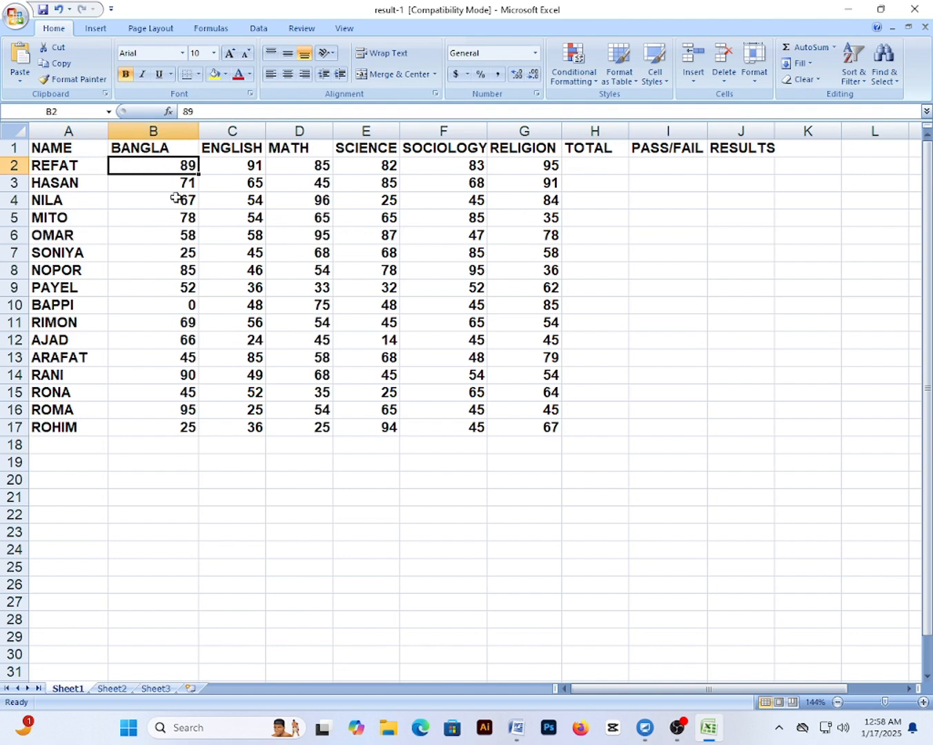
click(221, 167)
click(292, 162)
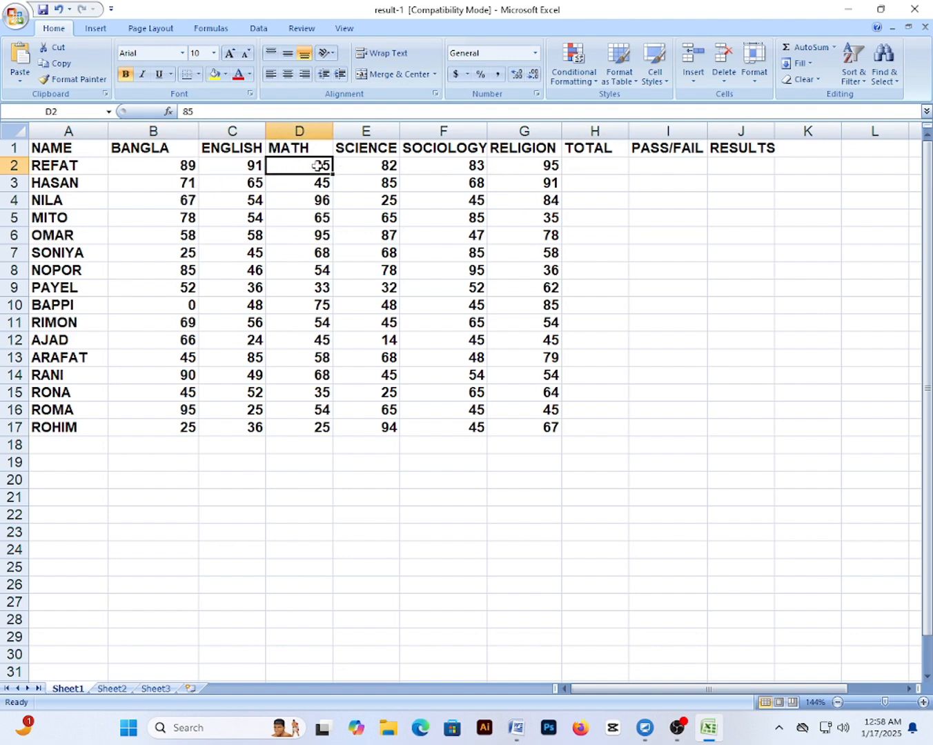
click(356, 165)
click(441, 165)
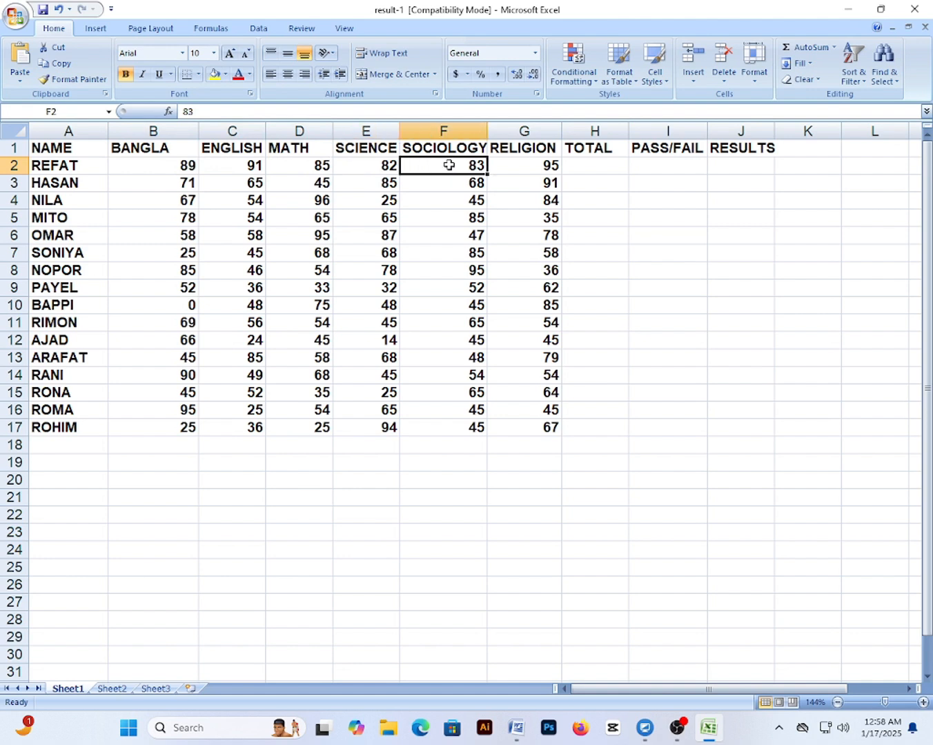
click(511, 162)
click(569, 166)
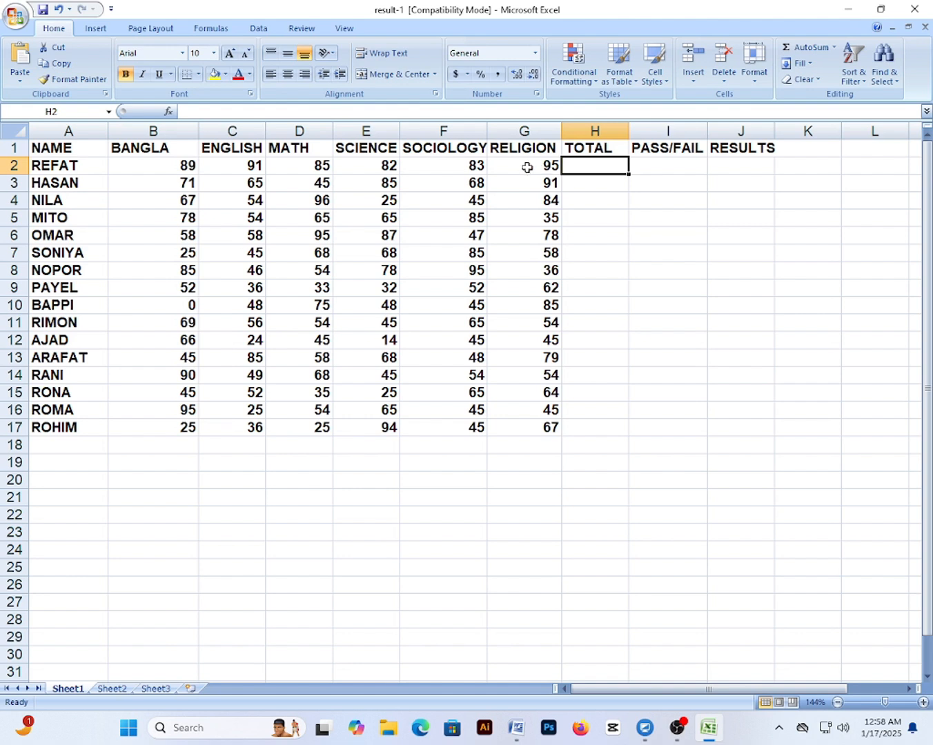
AutoSum REFAT's six marks into H2 and fill the total down to H17
drag(173, 169, 563, 165)
click(806, 47)
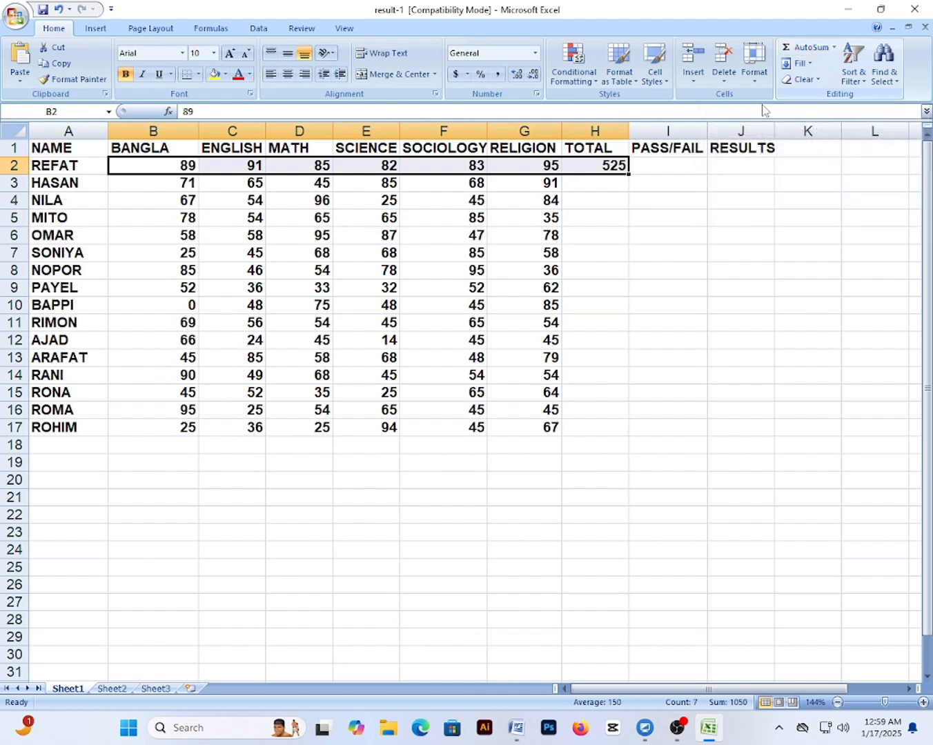
click(595, 201)
click(605, 170)
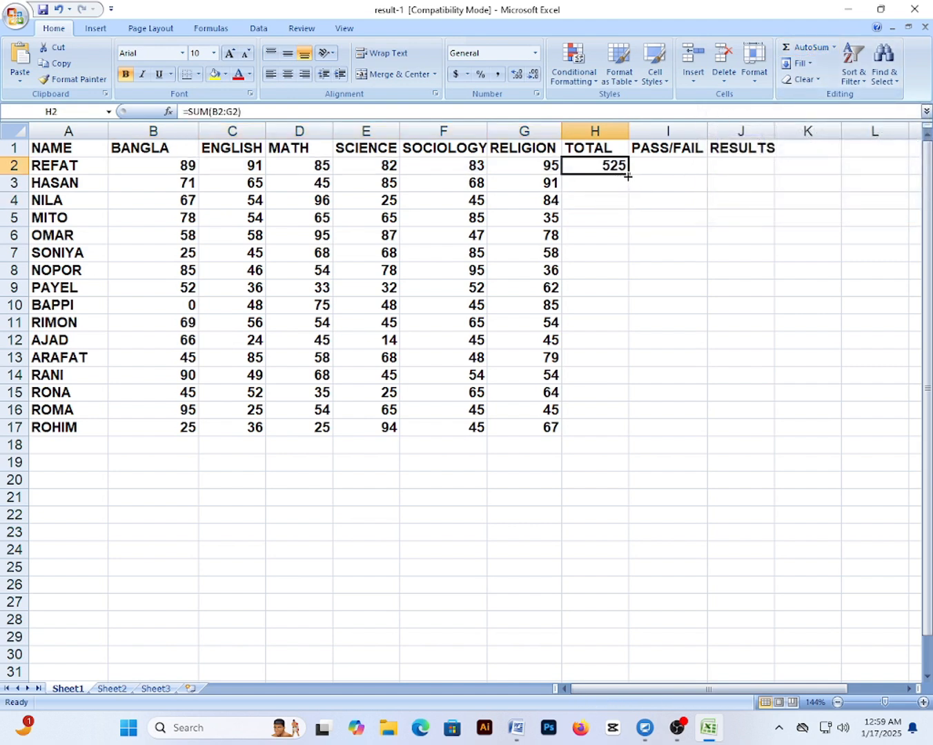
drag(628, 177, 624, 434)
click(591, 476)
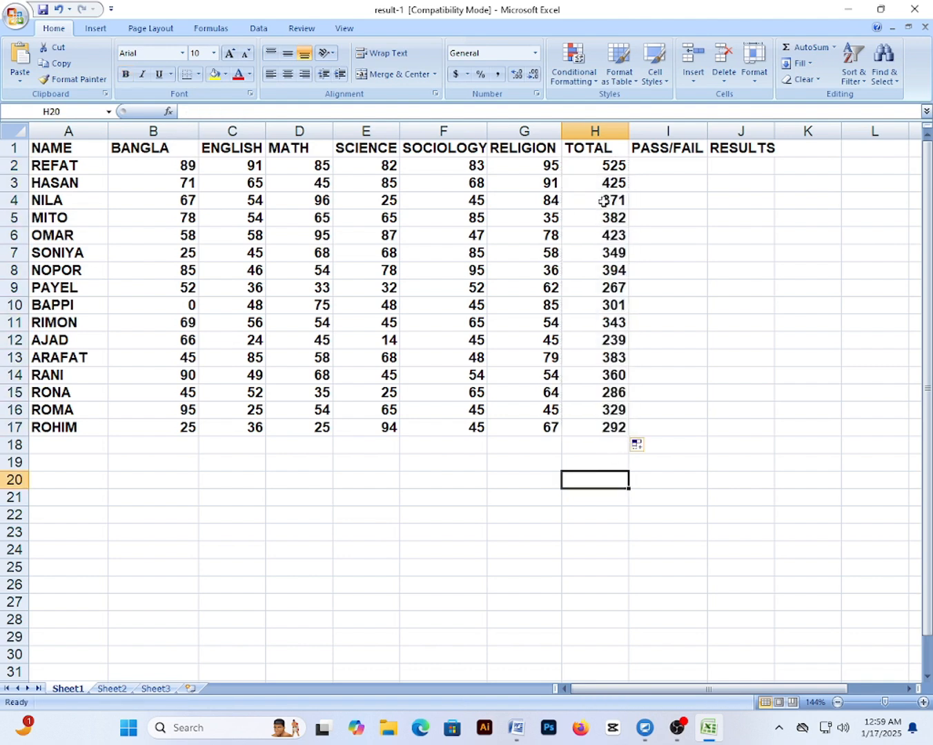
Clear the totals in H2:H17 and enter =SUM(B2:G2) in H2
drag(599, 166, 623, 436)
key(Delete)
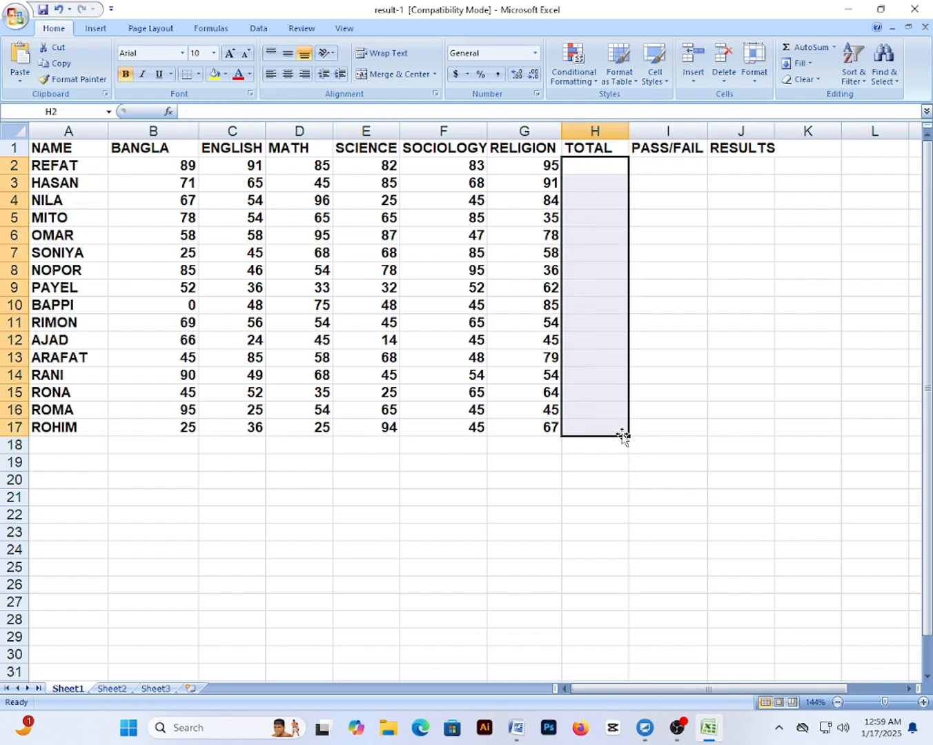
text(=SUM)
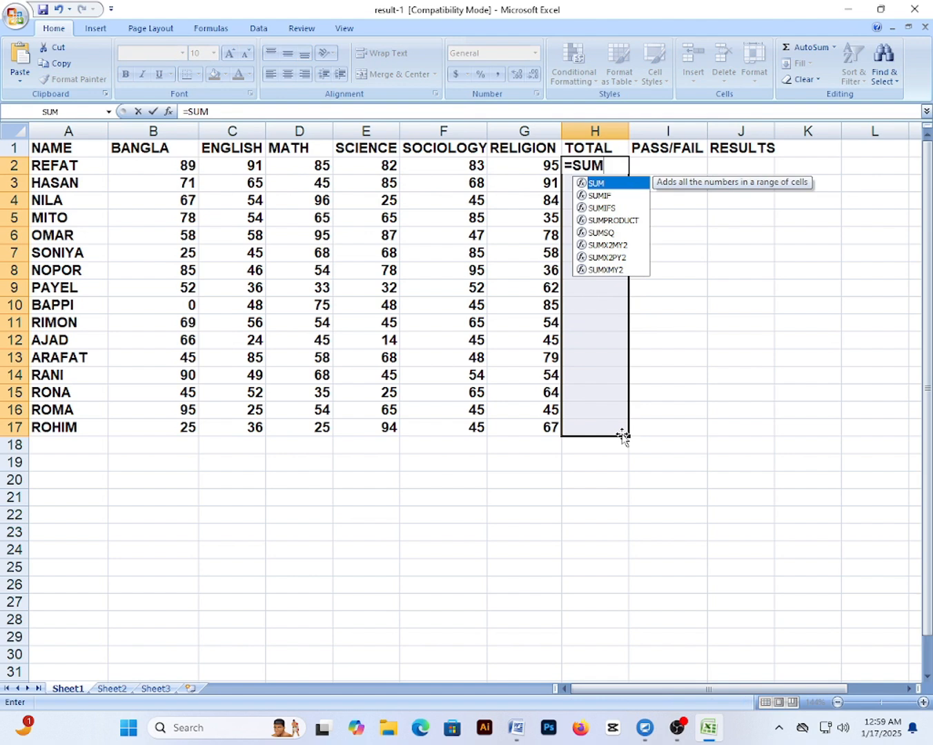
text(()
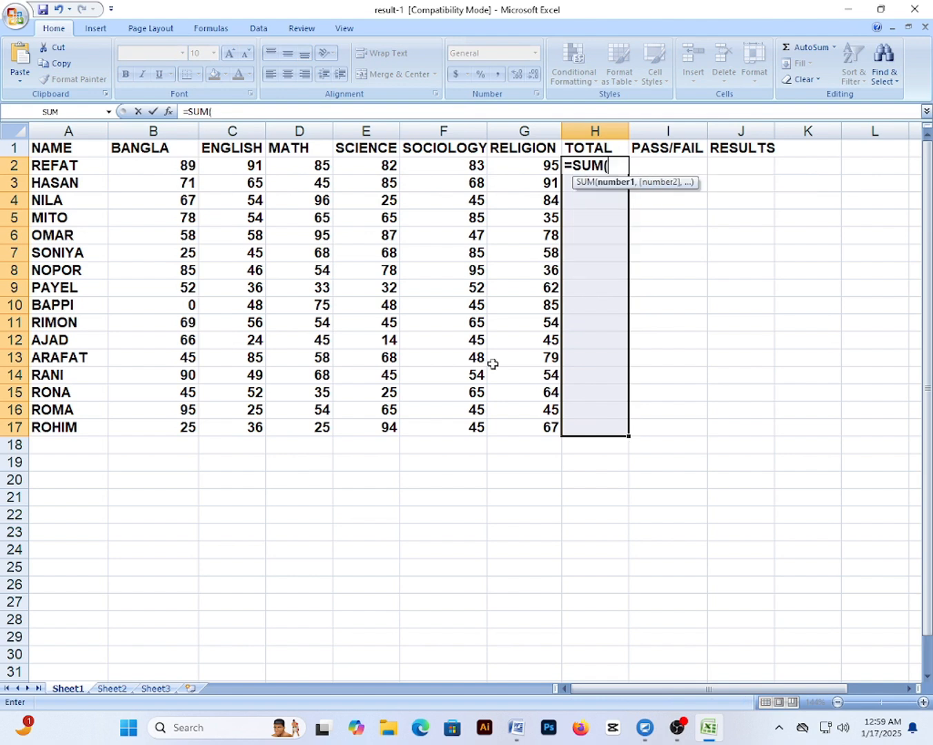
click(163, 165)
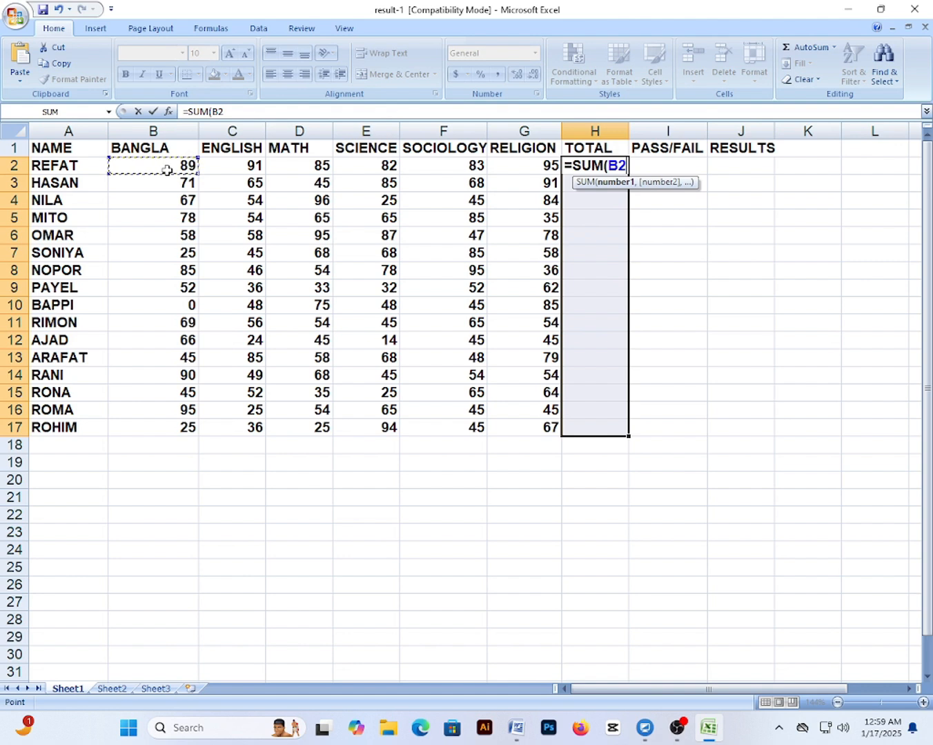
key(F8)
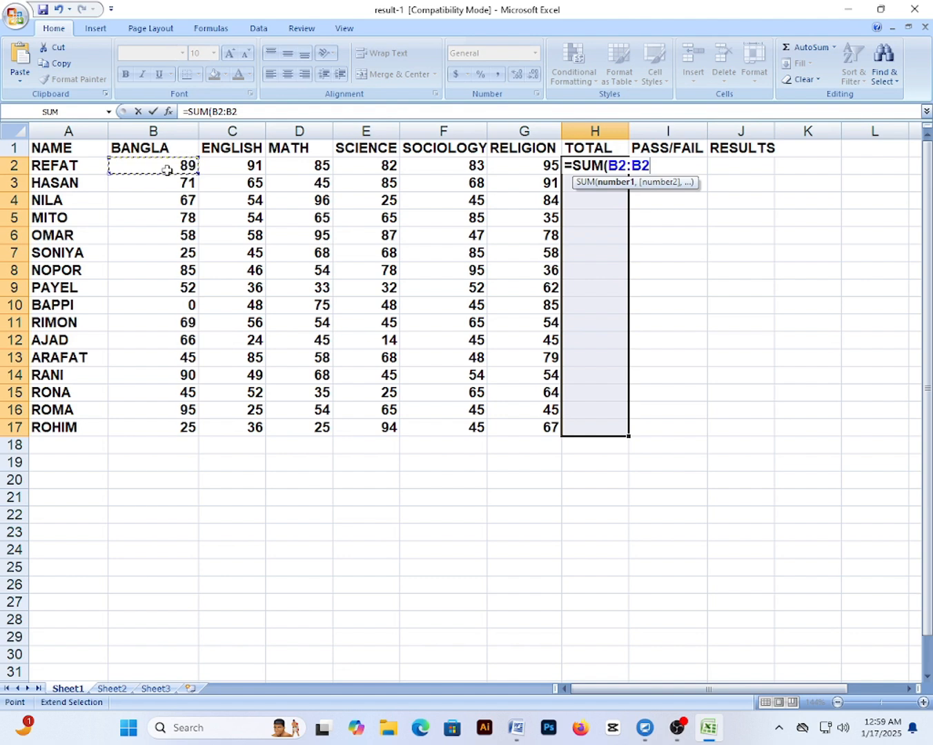
click(527, 162)
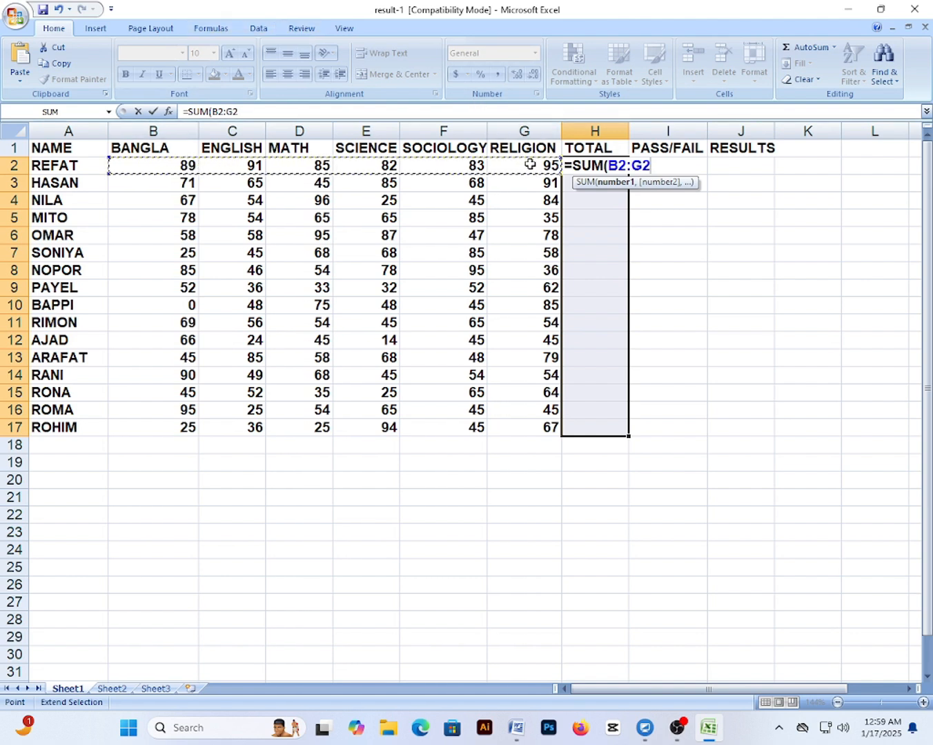
text())
key(Return)
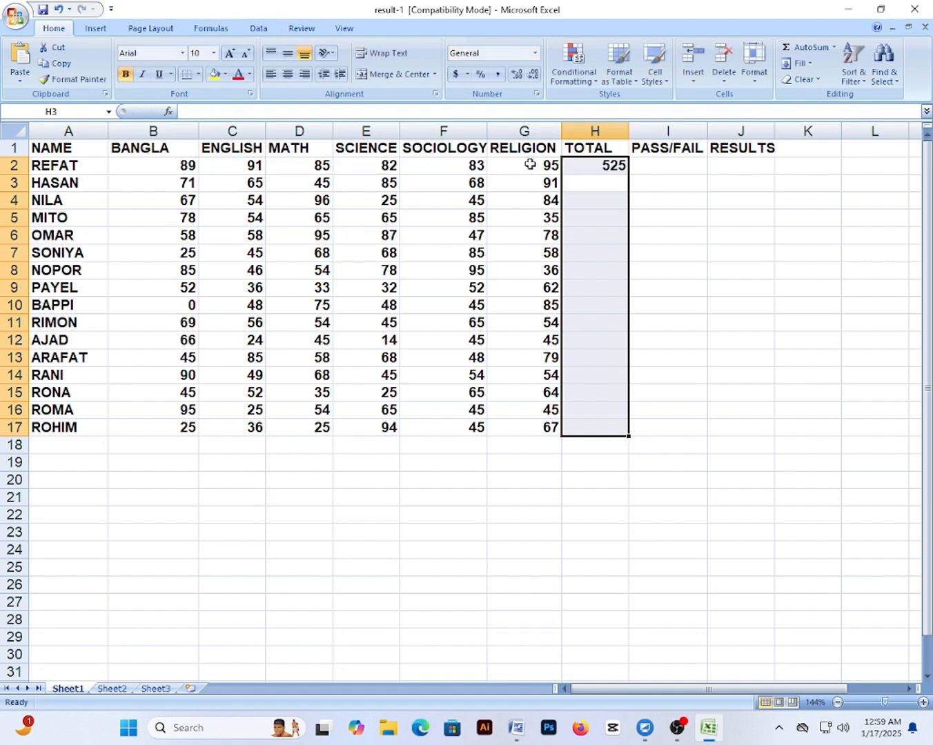
Copy the H2 SUM formula down through H17
click(643, 201)
click(607, 165)
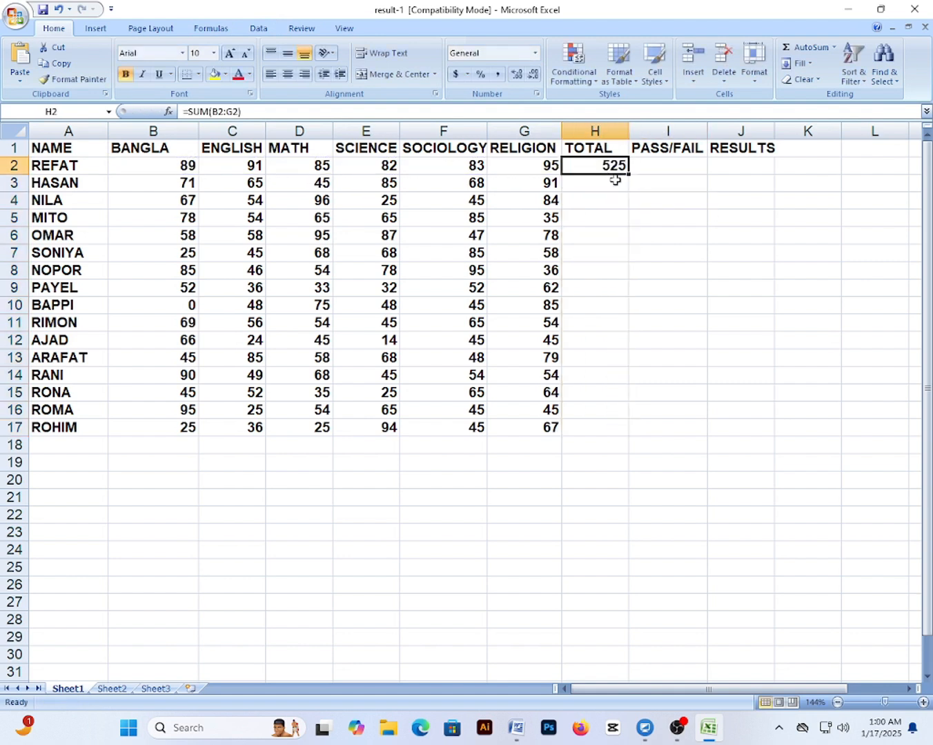
drag(627, 177, 612, 431)
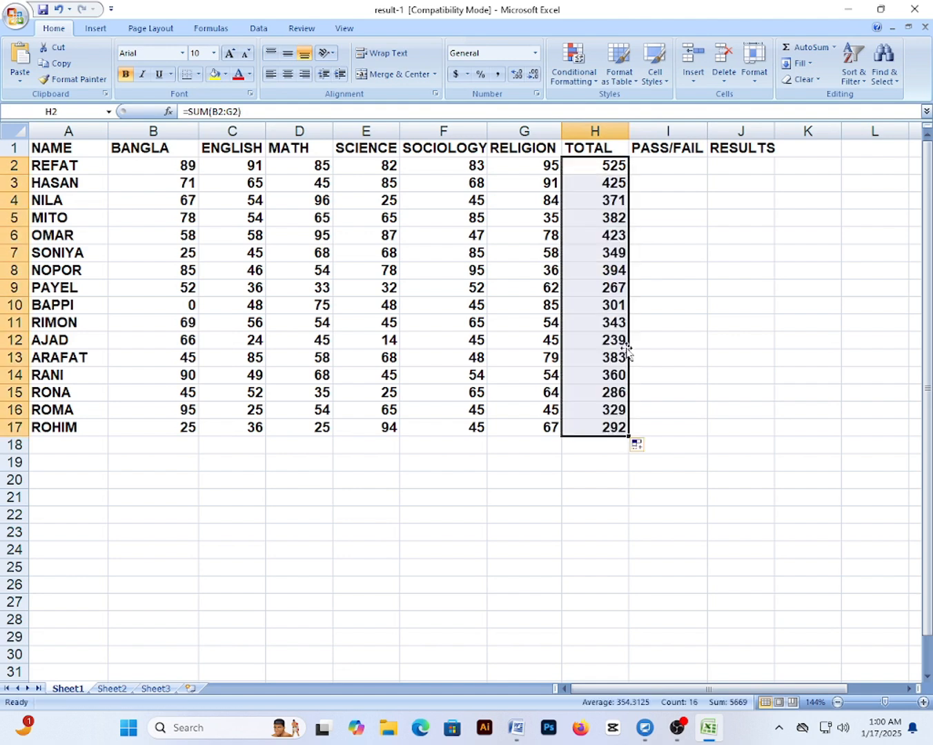
click(647, 166)
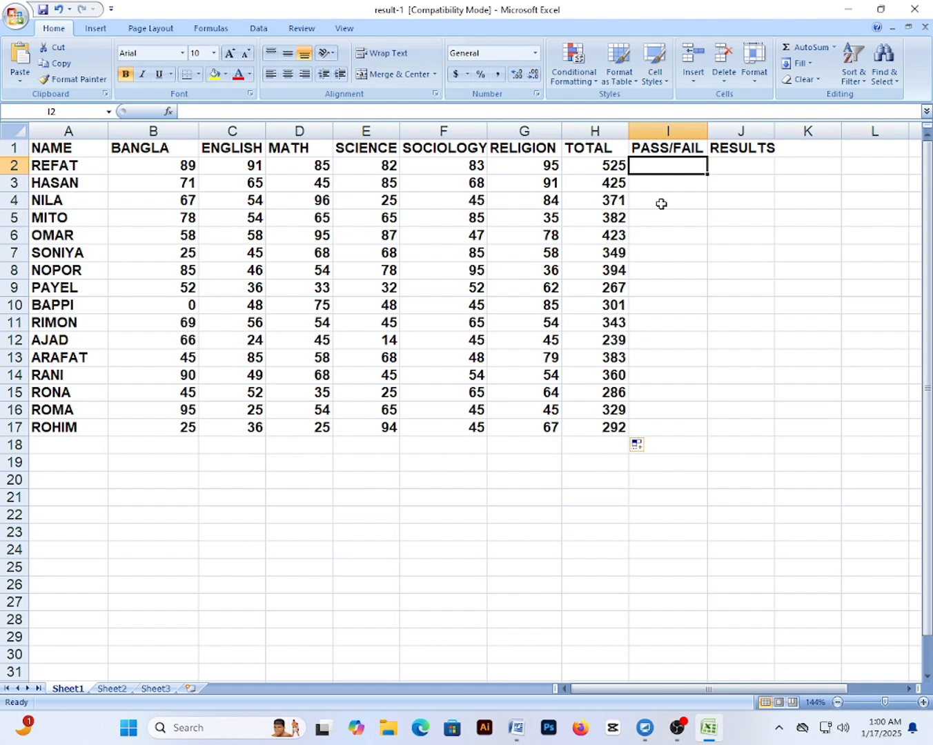
Begin REFAT's PASS/FAIL formula in I2 as =IF(MIN(B2:G2)>=33
text(=)
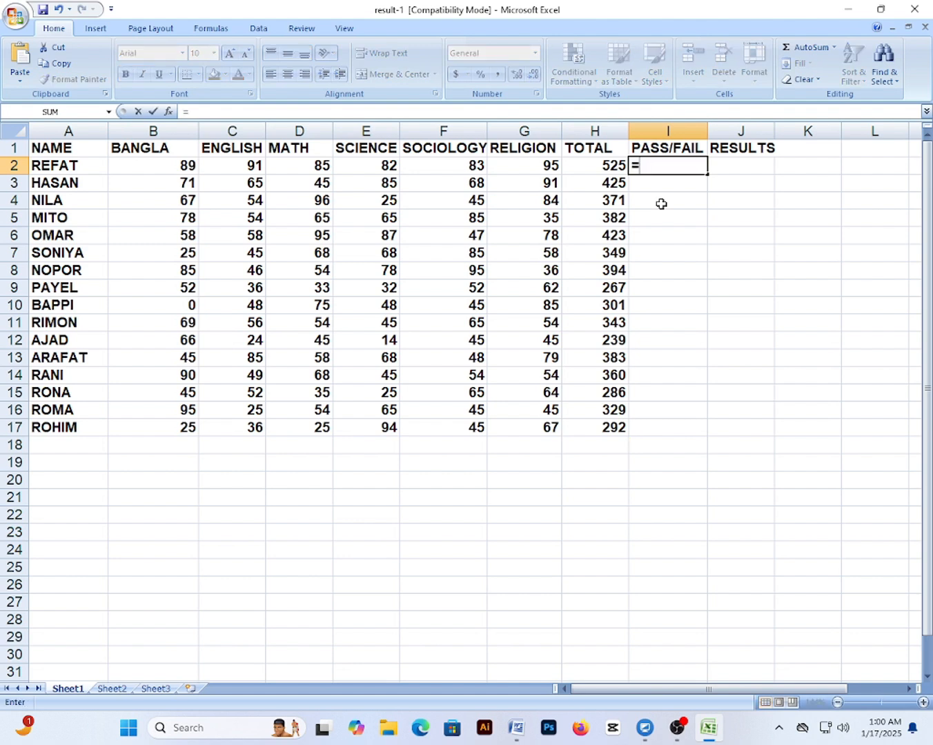
text(IF()
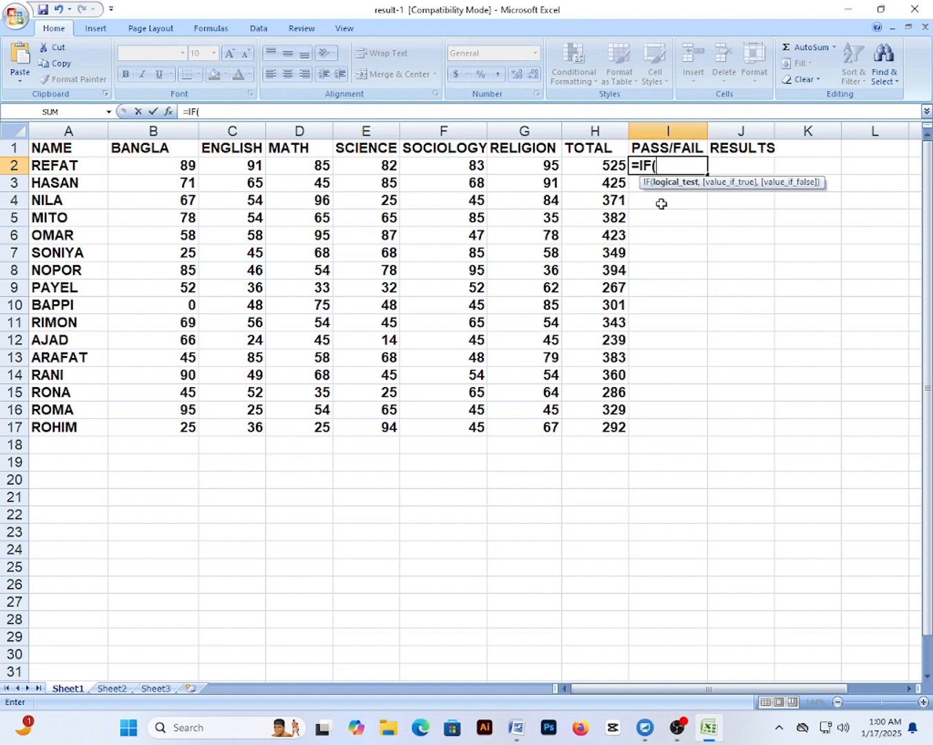
text(MIN()
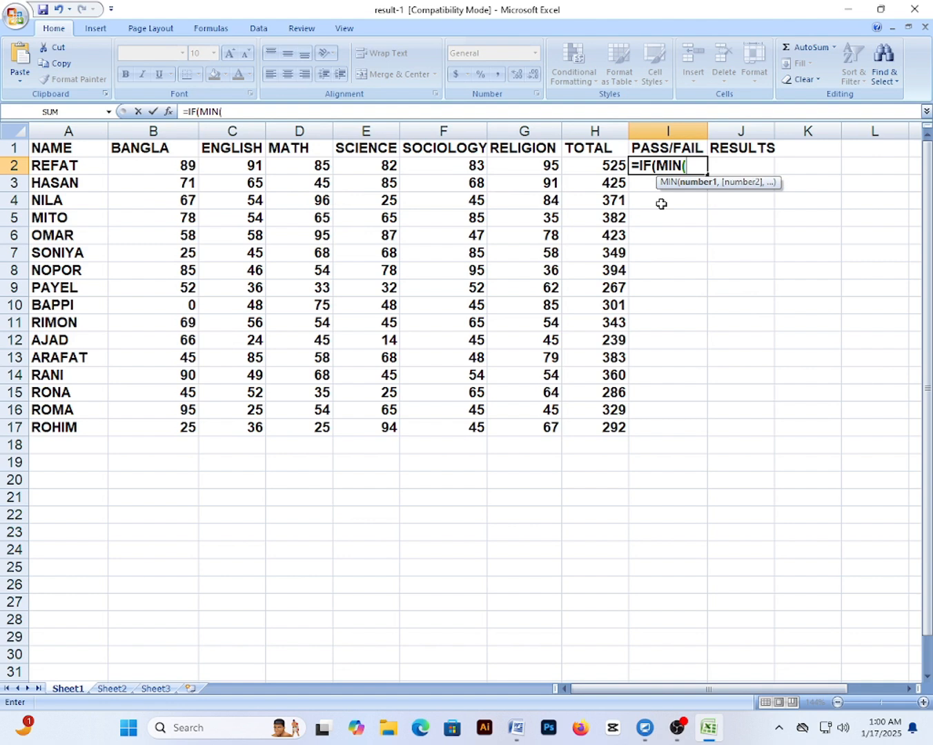
click(150, 162)
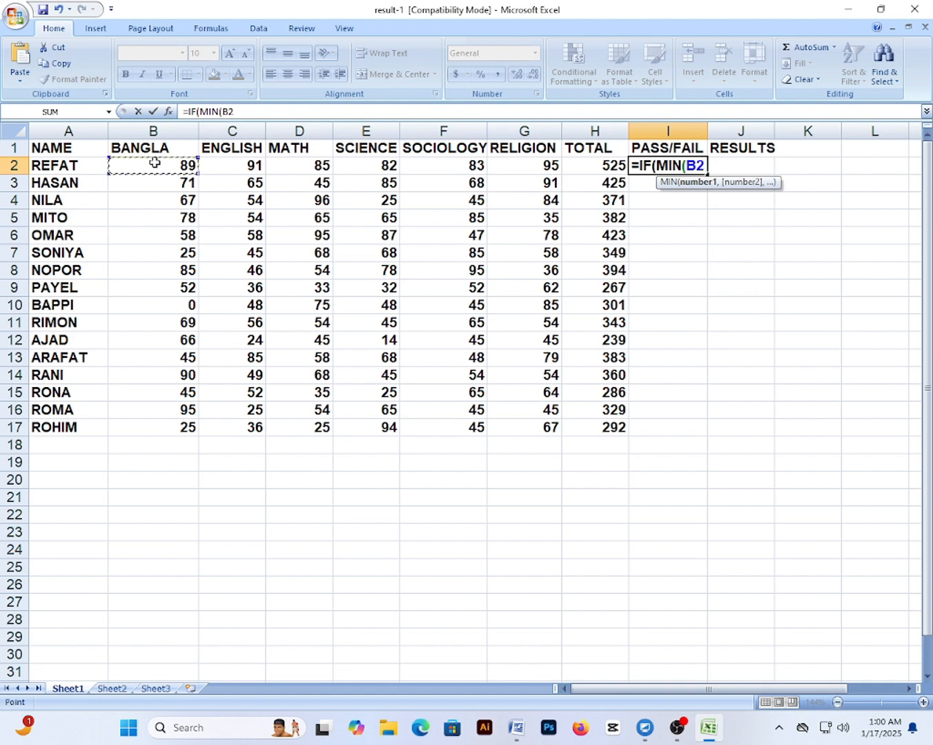
key(F8)
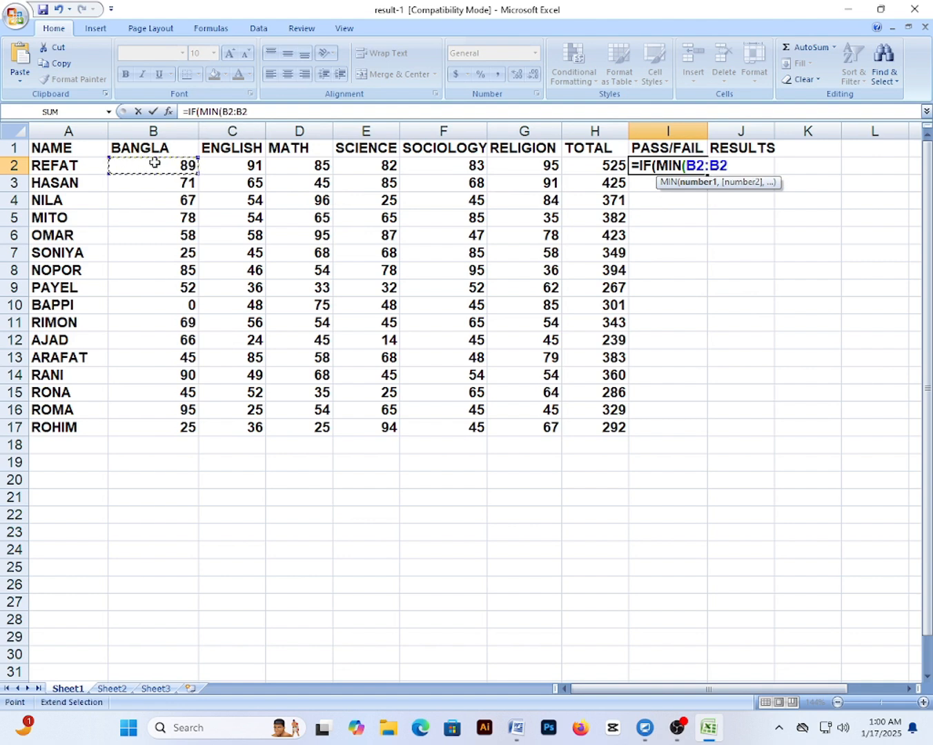
click(538, 168)
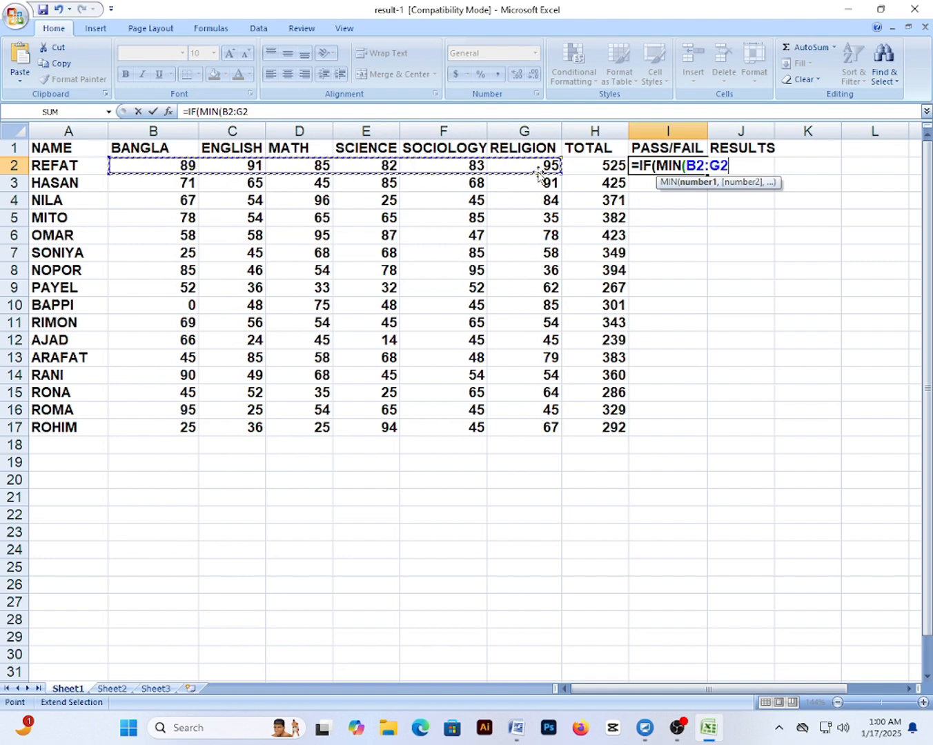
text())
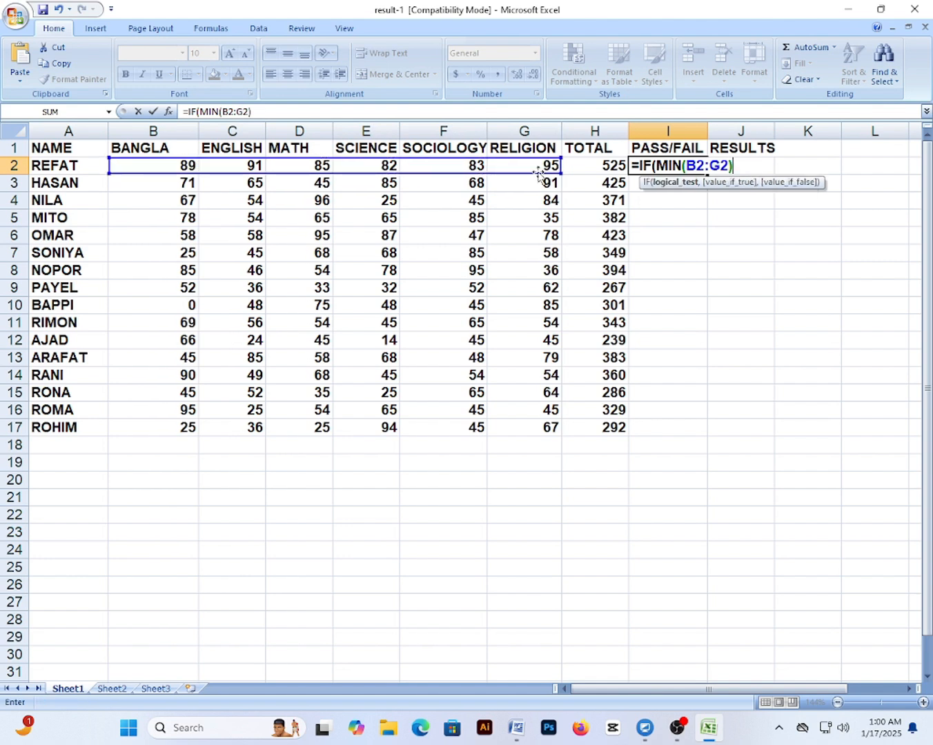
text(>=33)
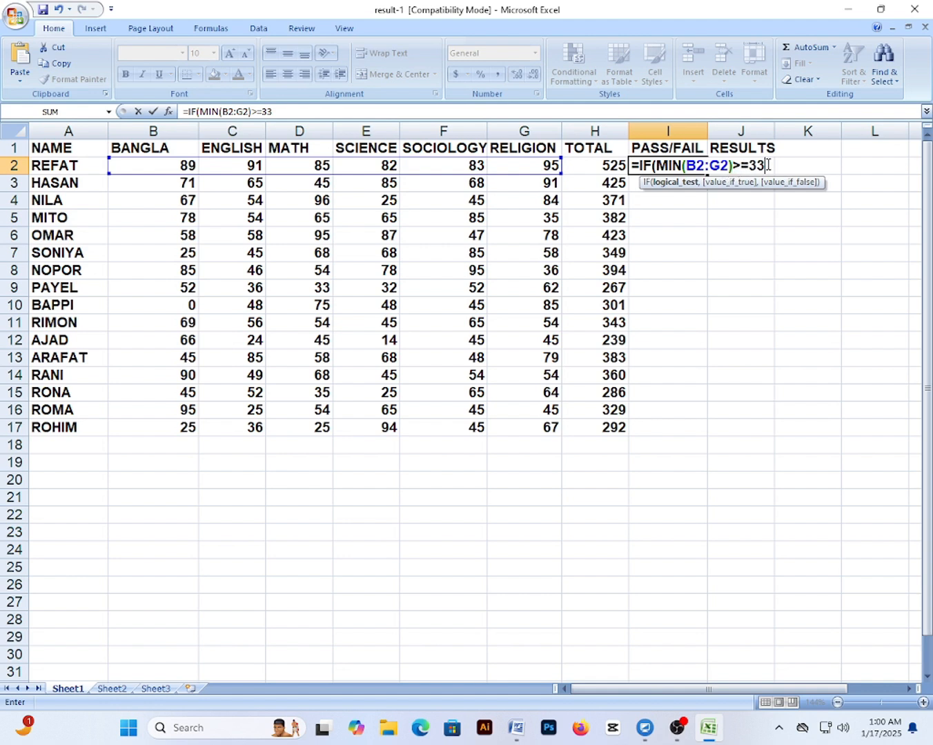
Finish the I2 formula with the "PASS" and "FAIL" results, correcting typos
text(,)
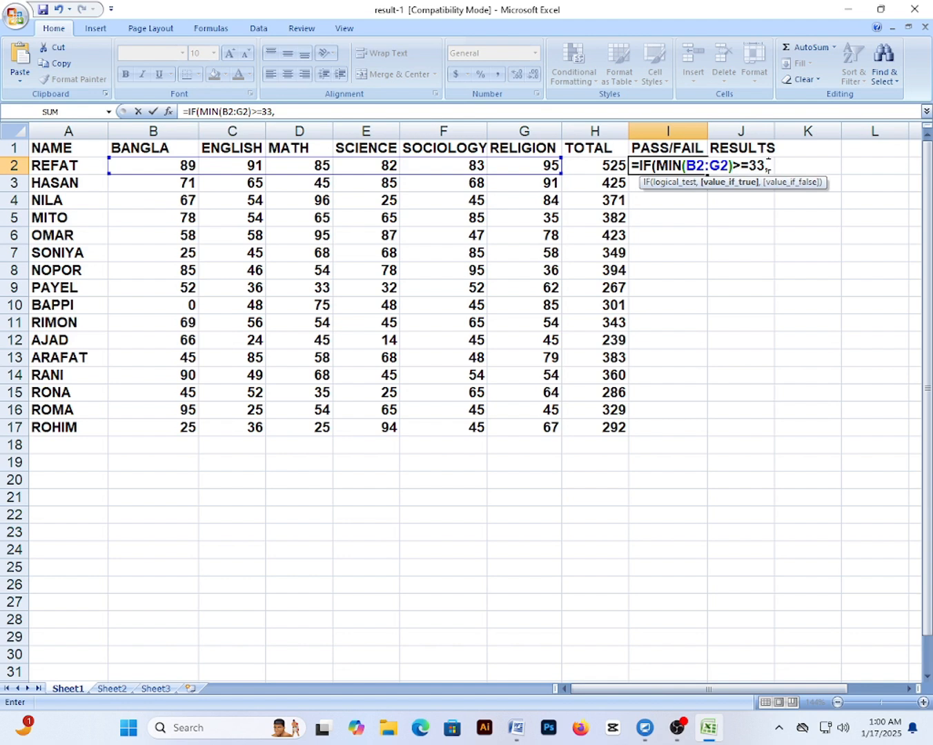
text("PASS"<)
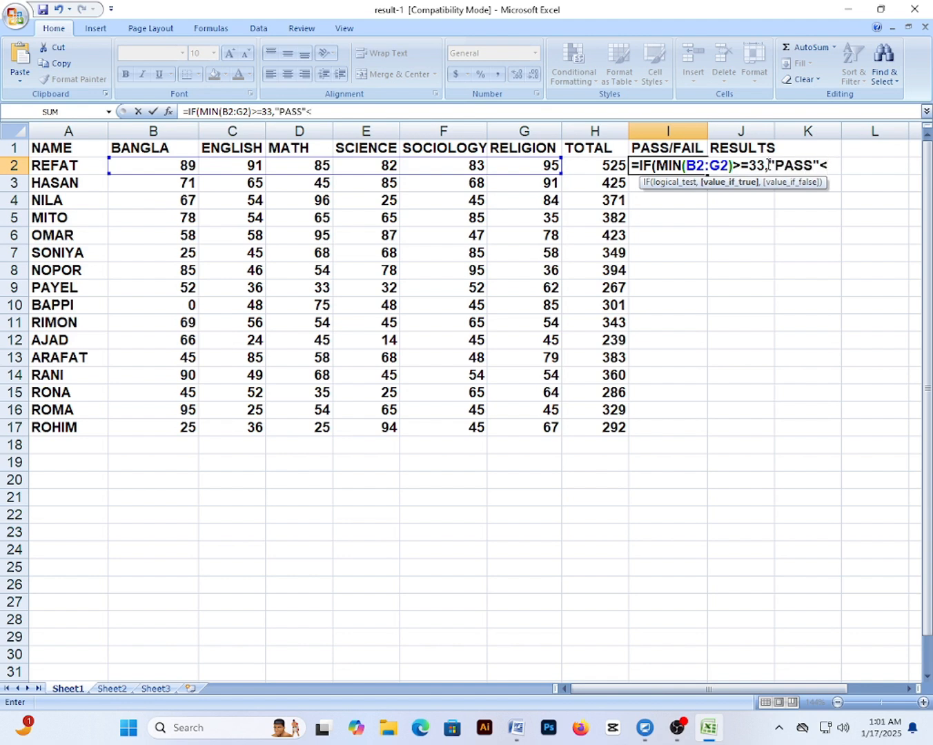
key(BackSpace)
text(,)
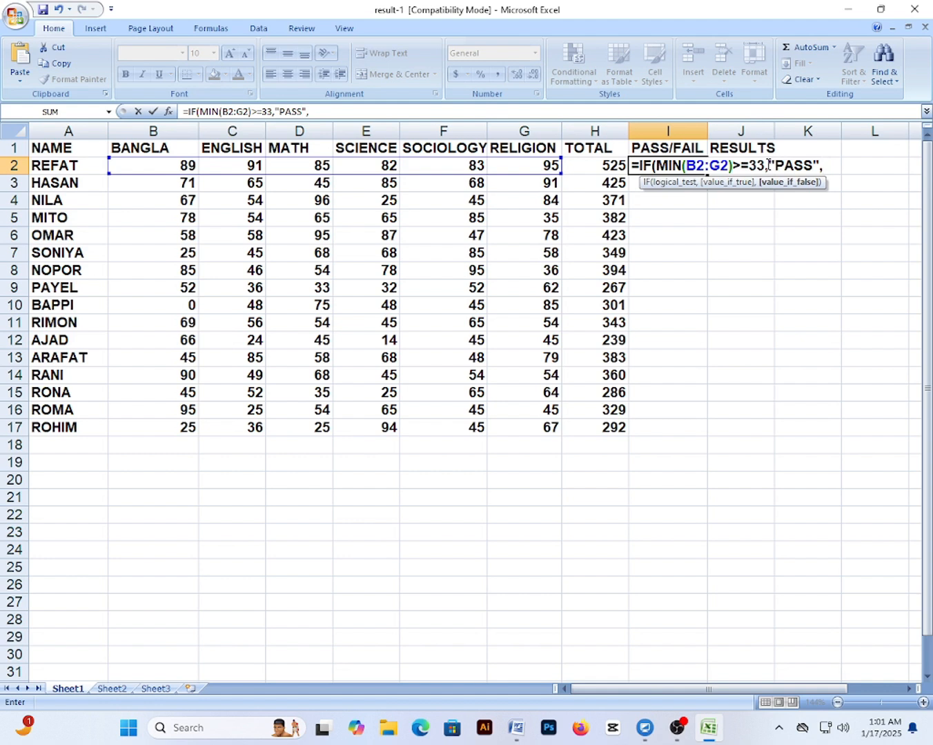
text(")
text(TA)
key(BackSpace)
key(BackSpace)
text(FAIL"))
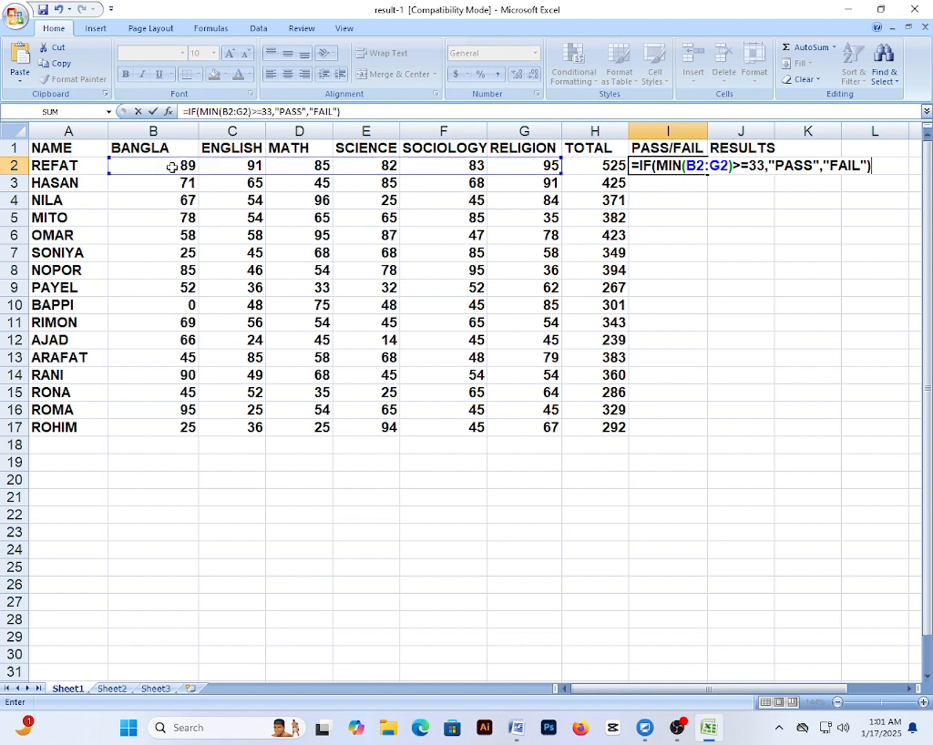
Commit the I2 formula so REFAT shows PASS
drag(192, 165, 510, 162)
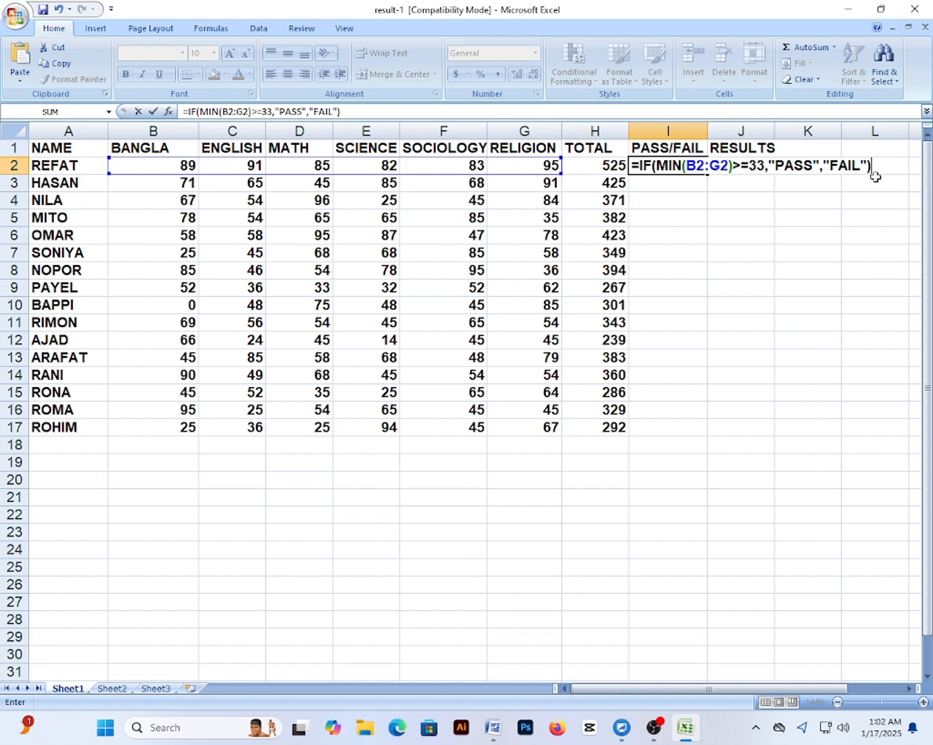
key(Return)
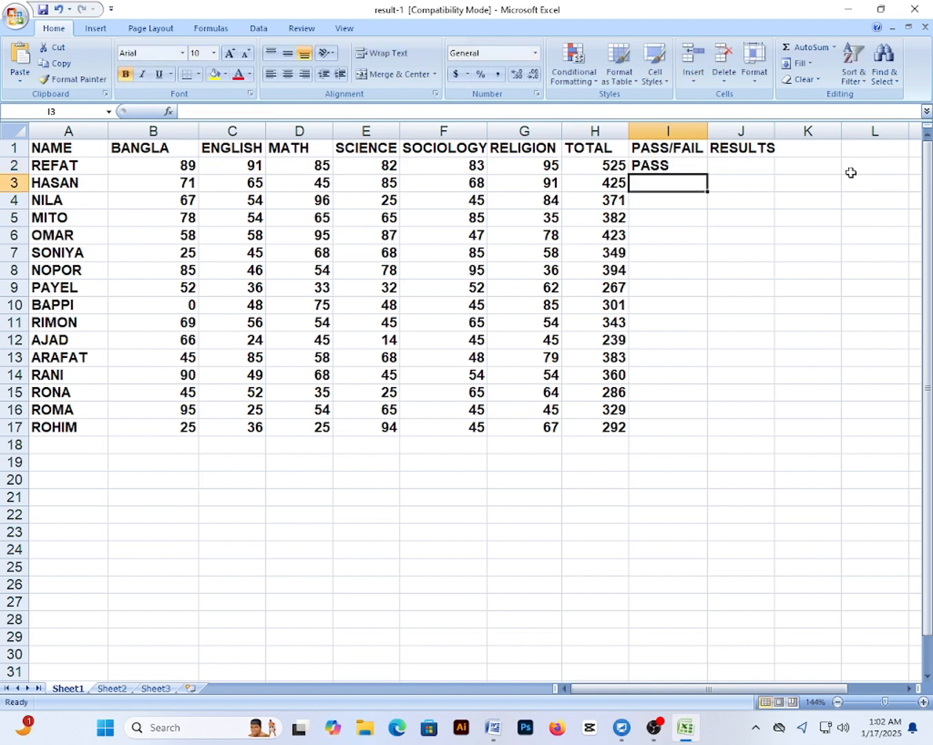
Copy the I2 PASS/FAIL formula down to I17 for all 16 students
click(681, 166)
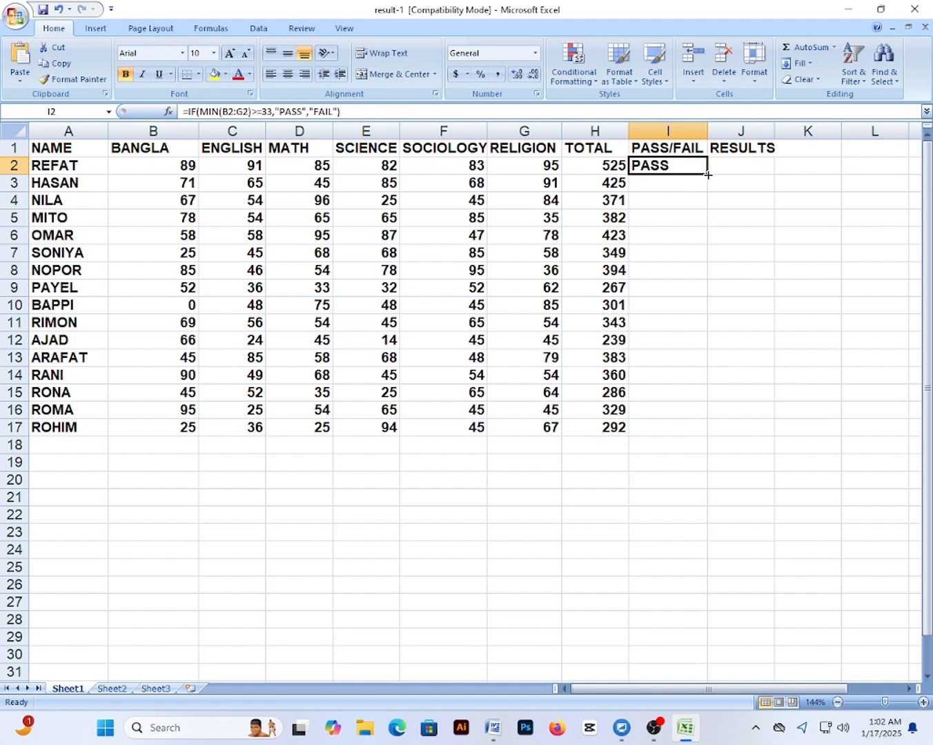
drag(707, 175, 714, 446)
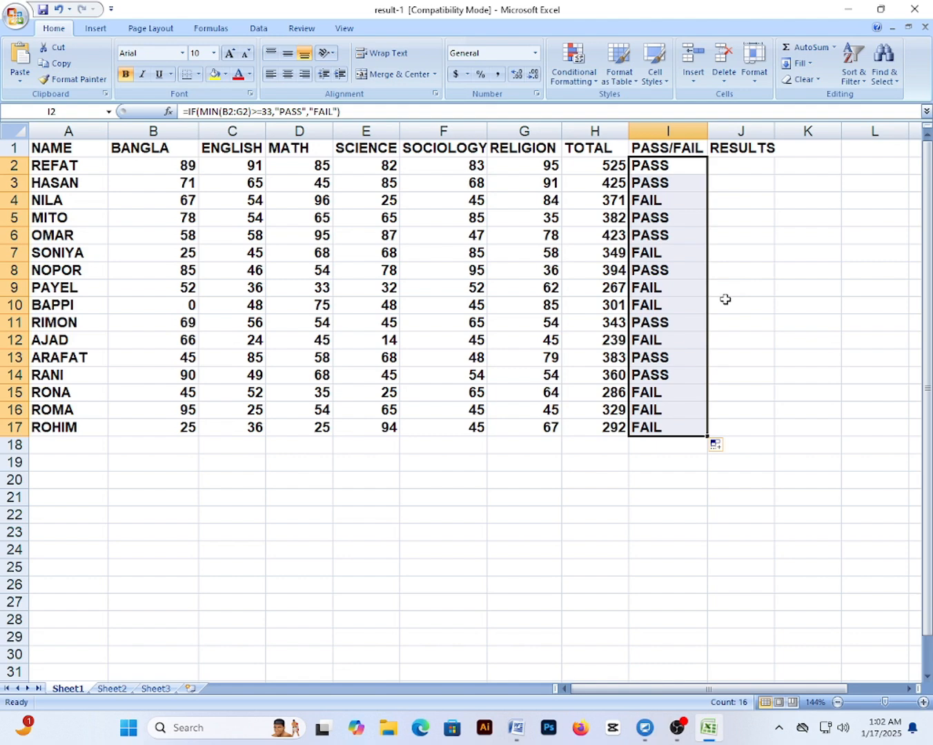
click(728, 168)
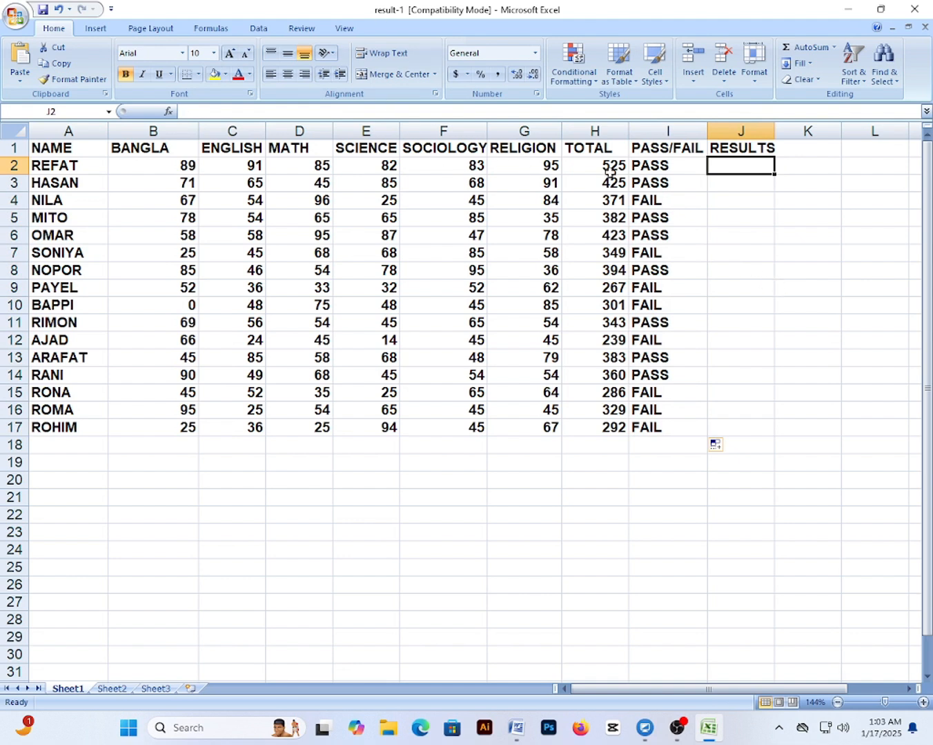
click(650, 166)
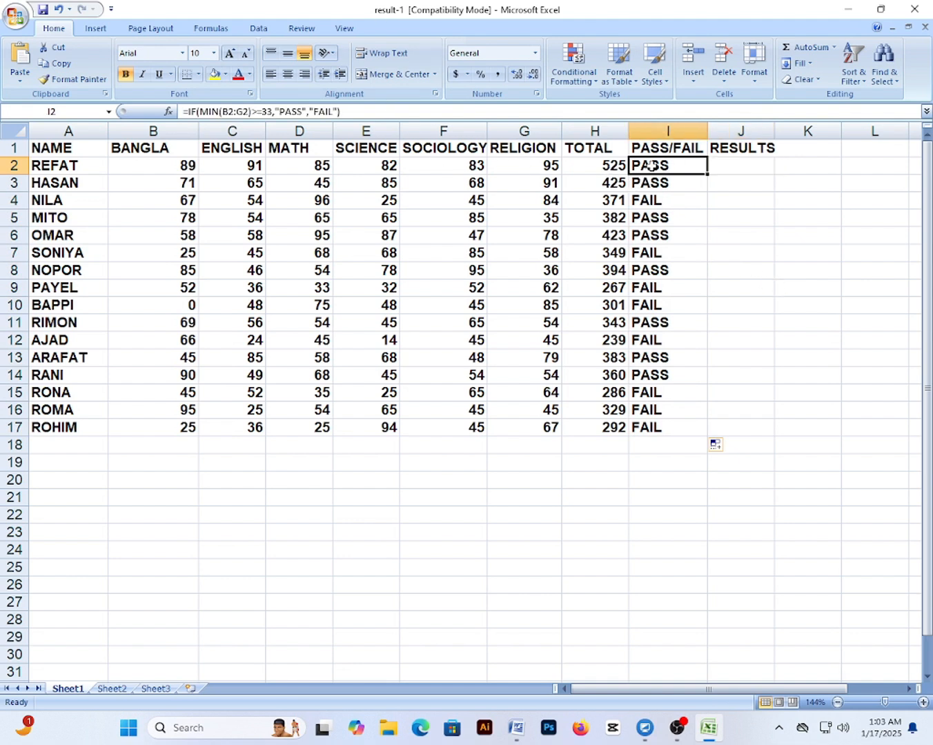
click(603, 165)
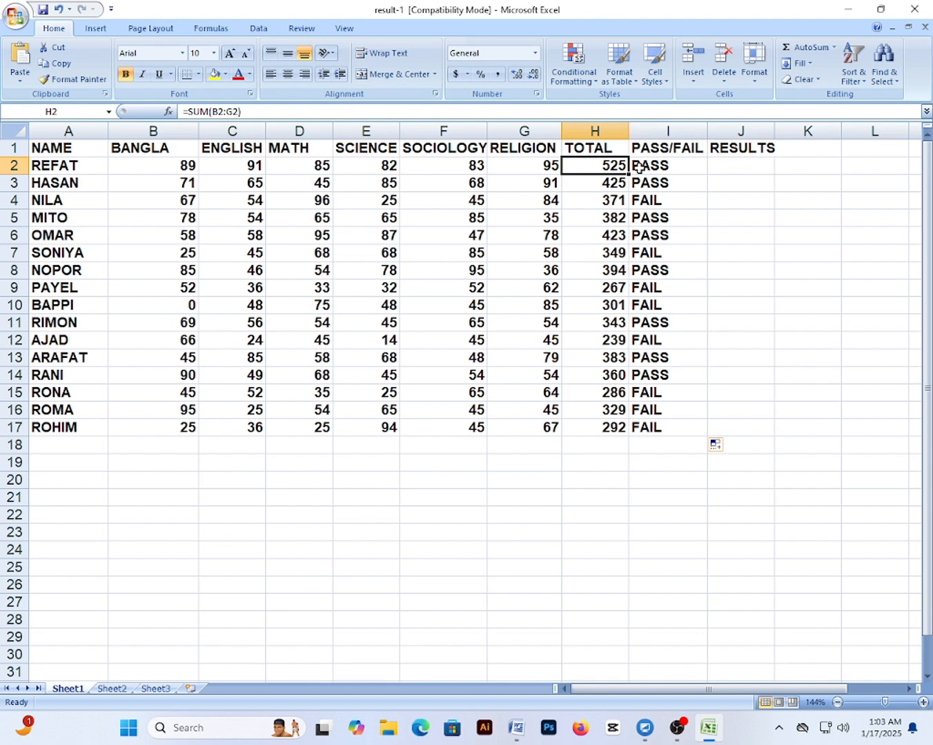
click(638, 167)
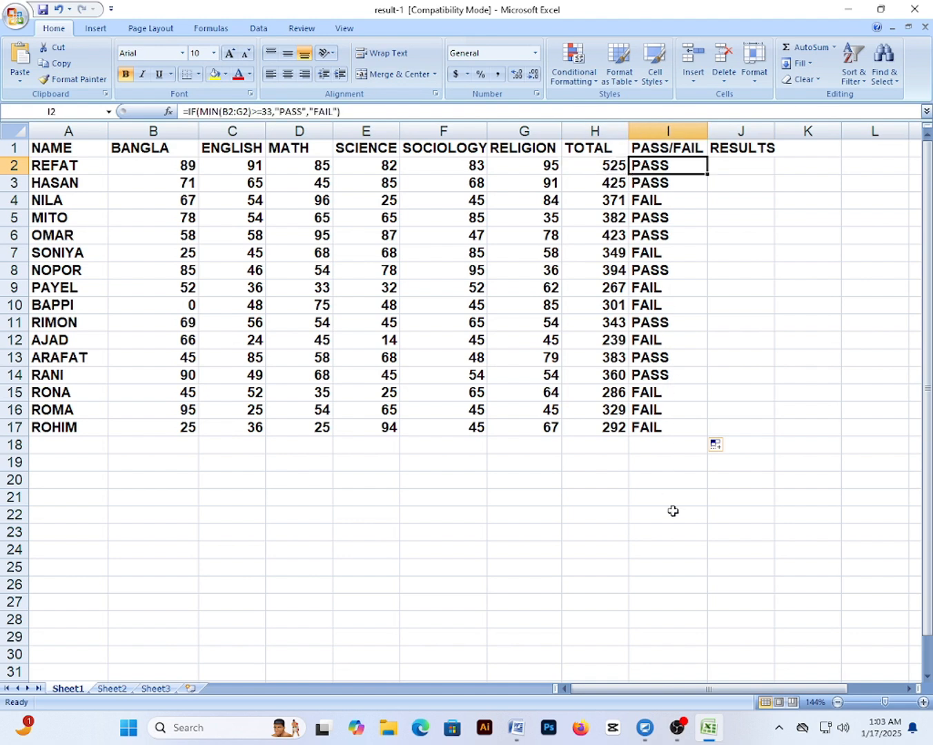
click(614, 376)
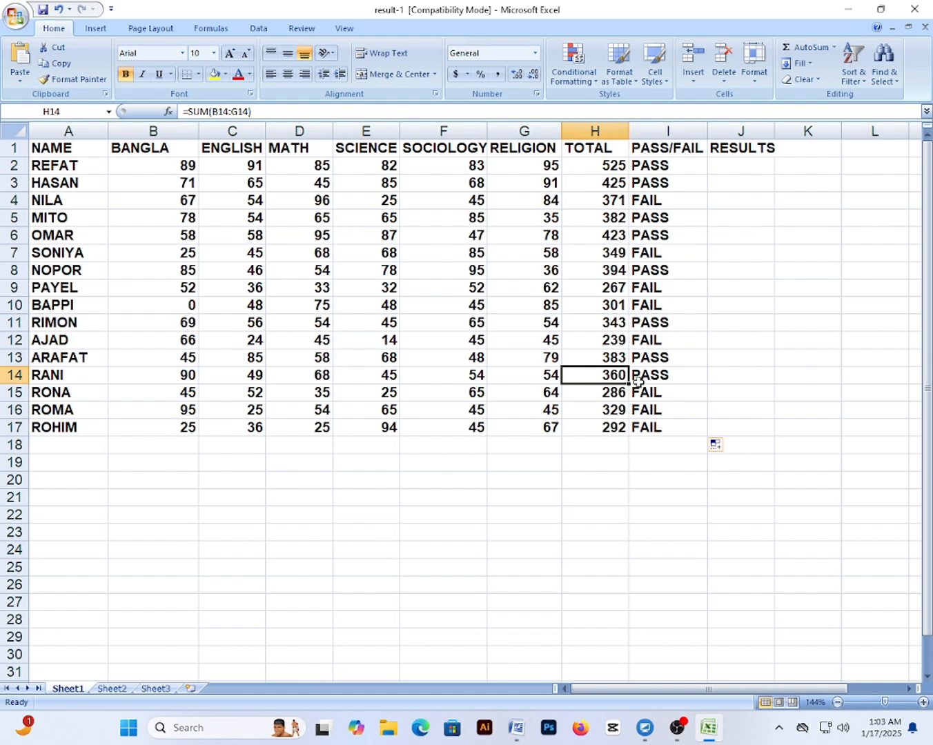
click(640, 377)
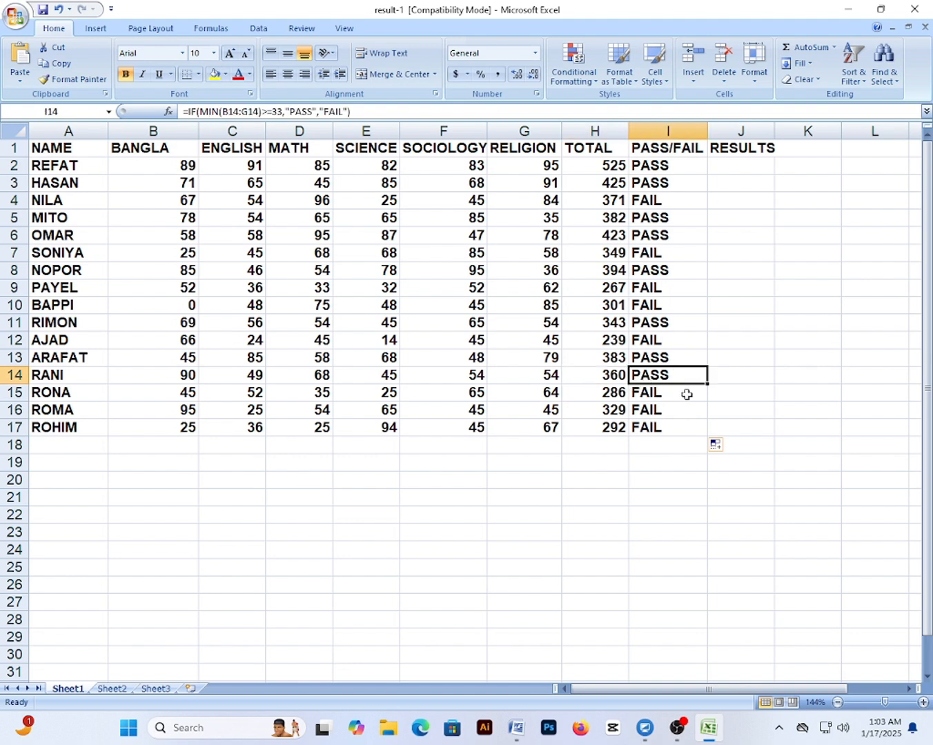
click(718, 166)
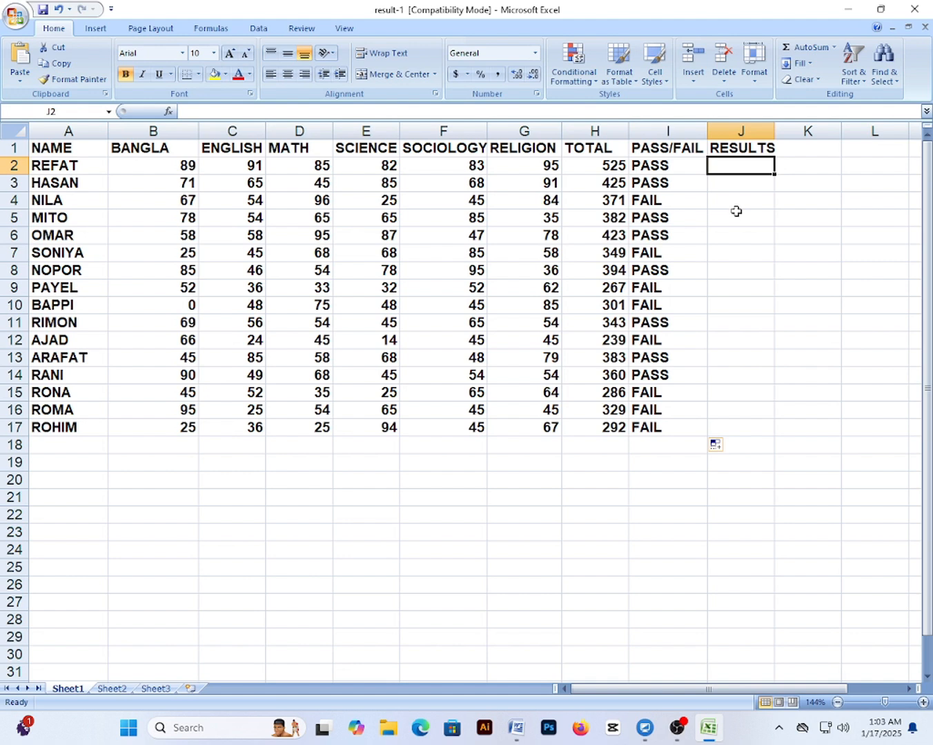
Start REFAT's grade formula in J2 with =IF(AND(I2="PASS",
text(=)
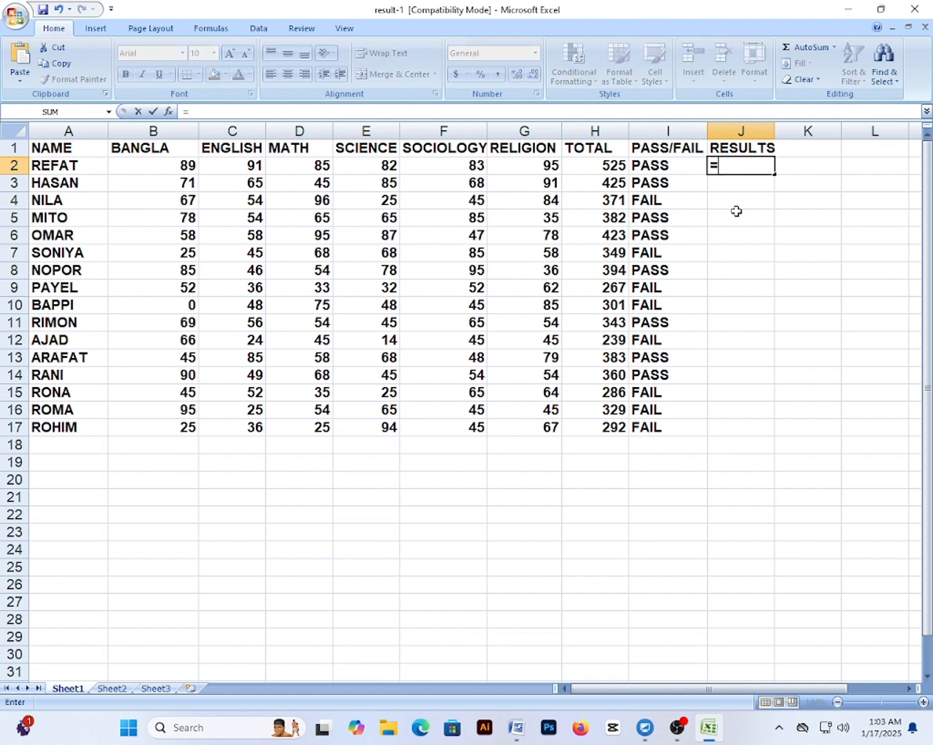
text(IF()
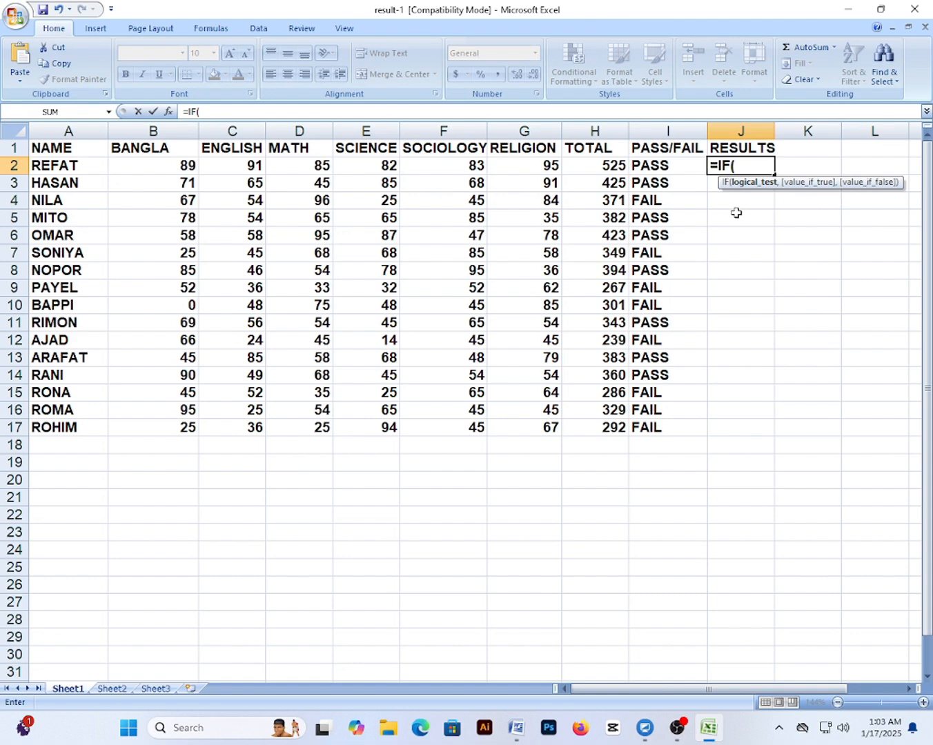
text(AND)
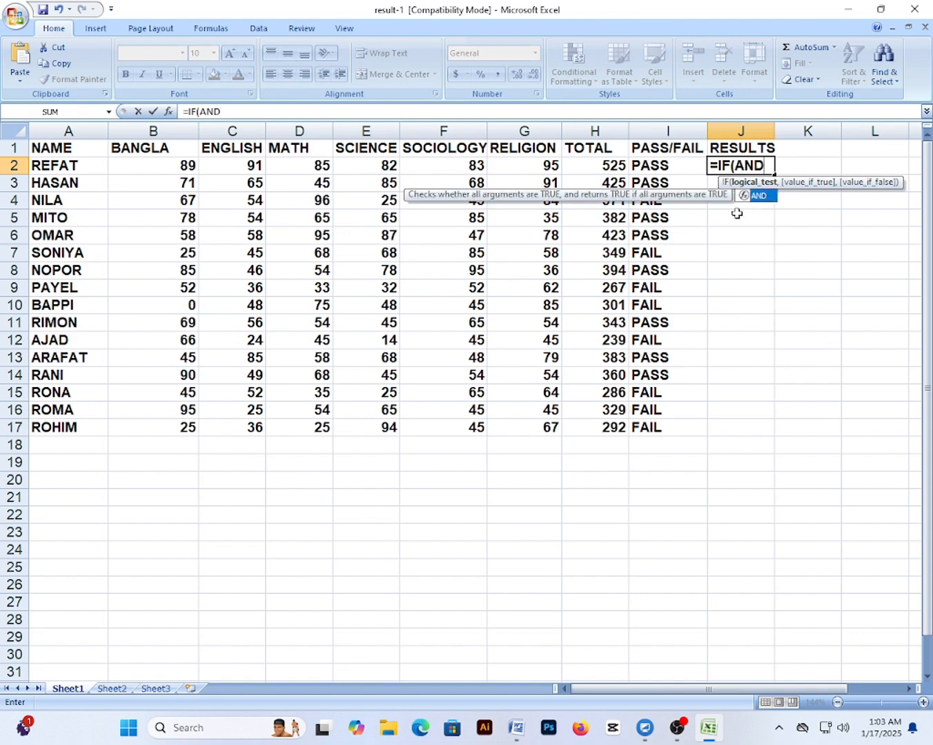
text(()
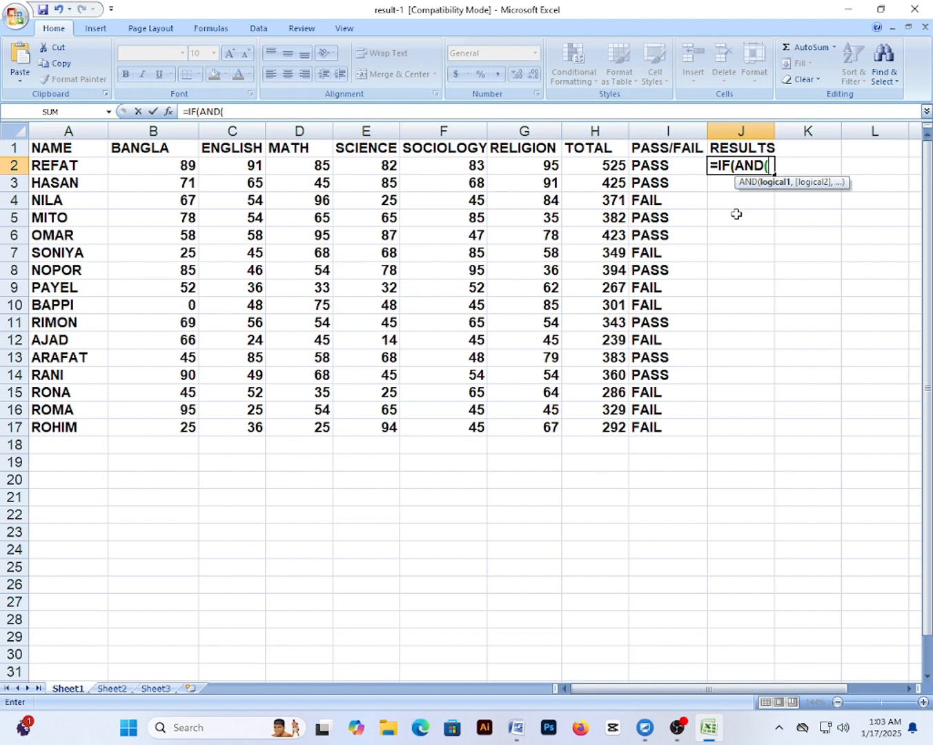
click(656, 166)
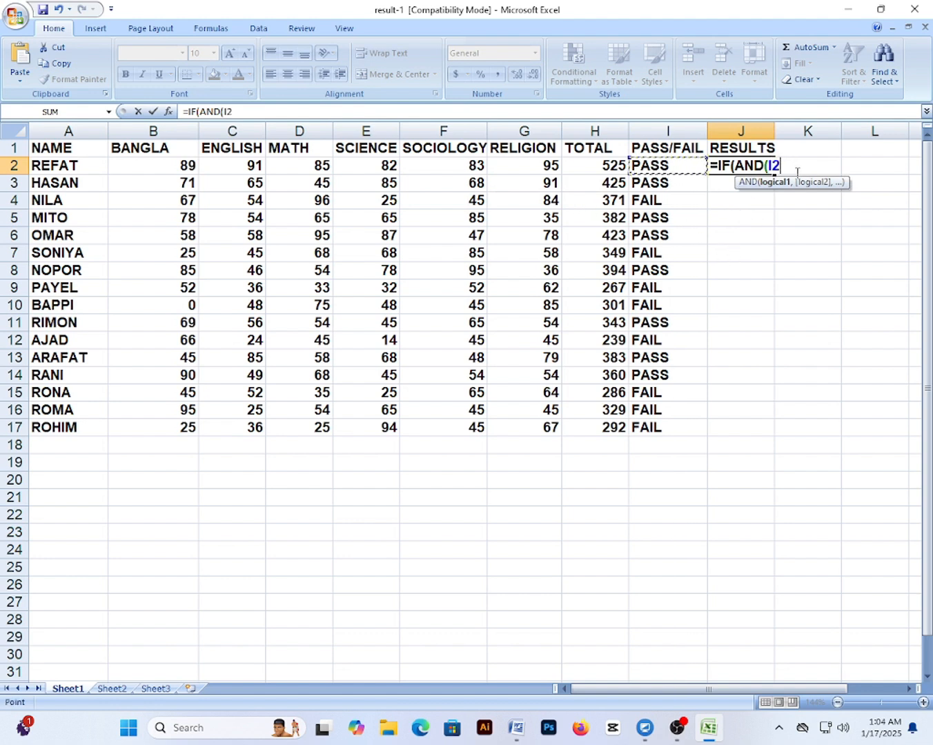
text(=)
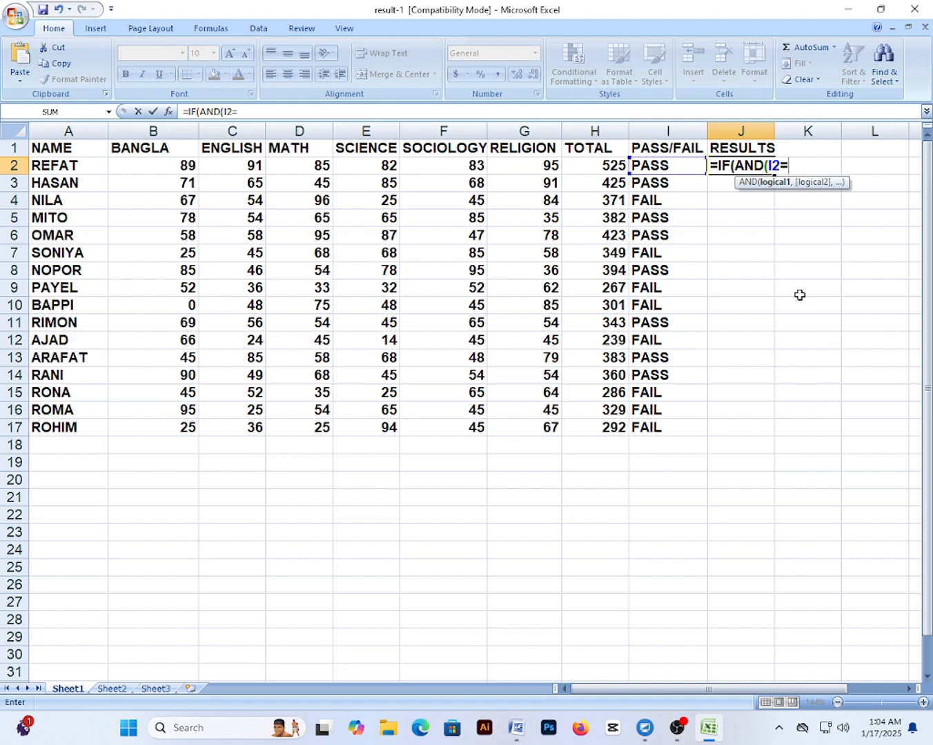
text("PASS"<)
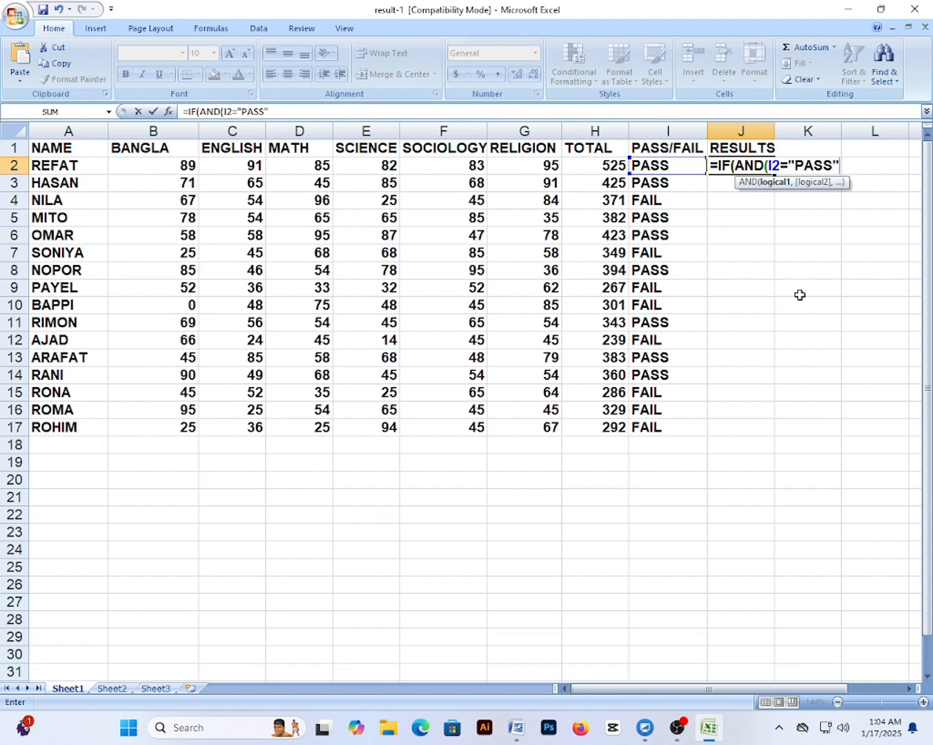
key(BackSpace)
text(,)
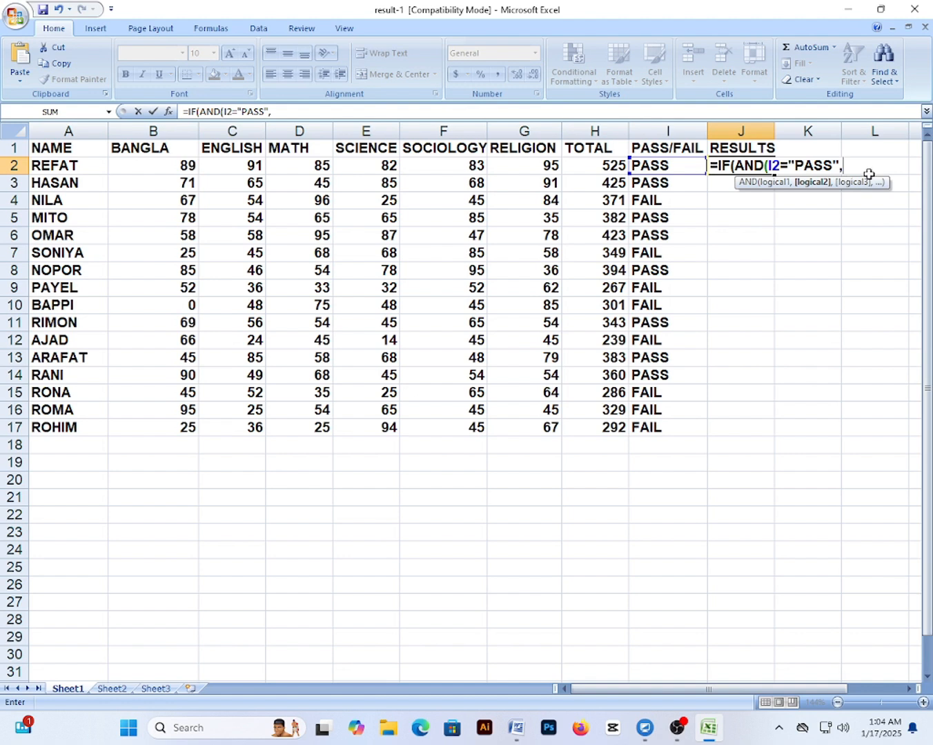
Add the average test H2/6>=80 and its "A+" grade to J2's formula
click(614, 165)
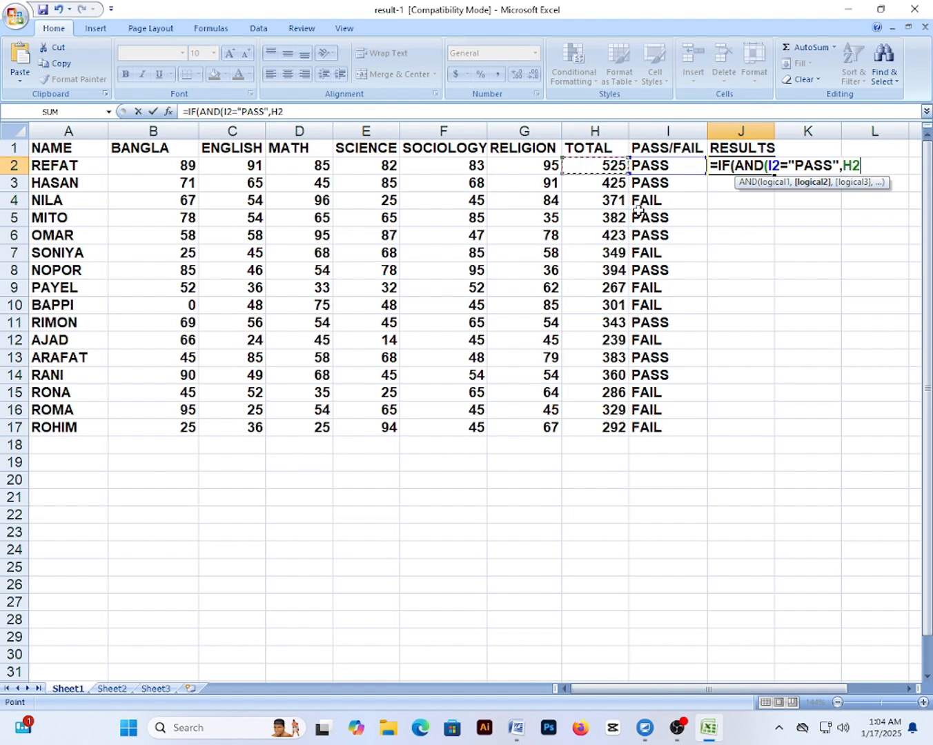
text(/)
text(6>=80)
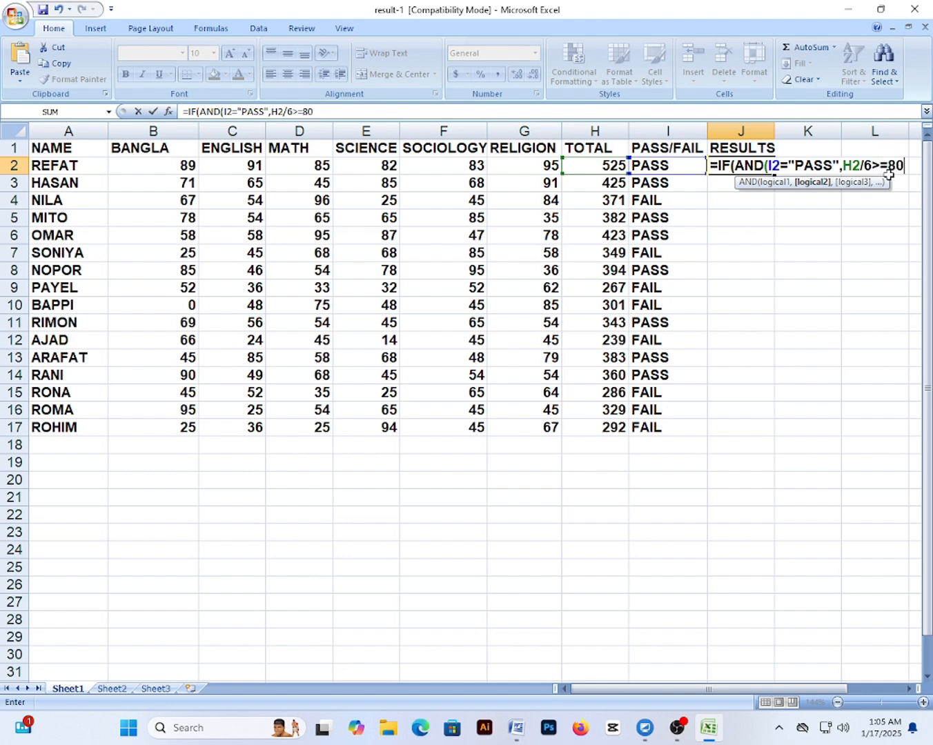
text(),)
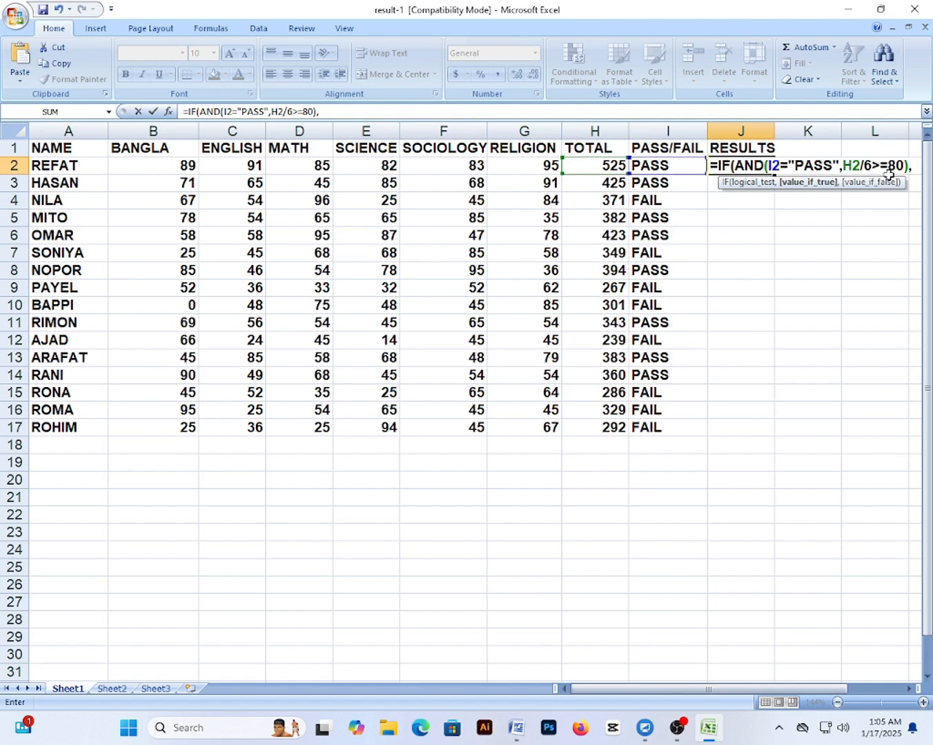
text(")
text(A)
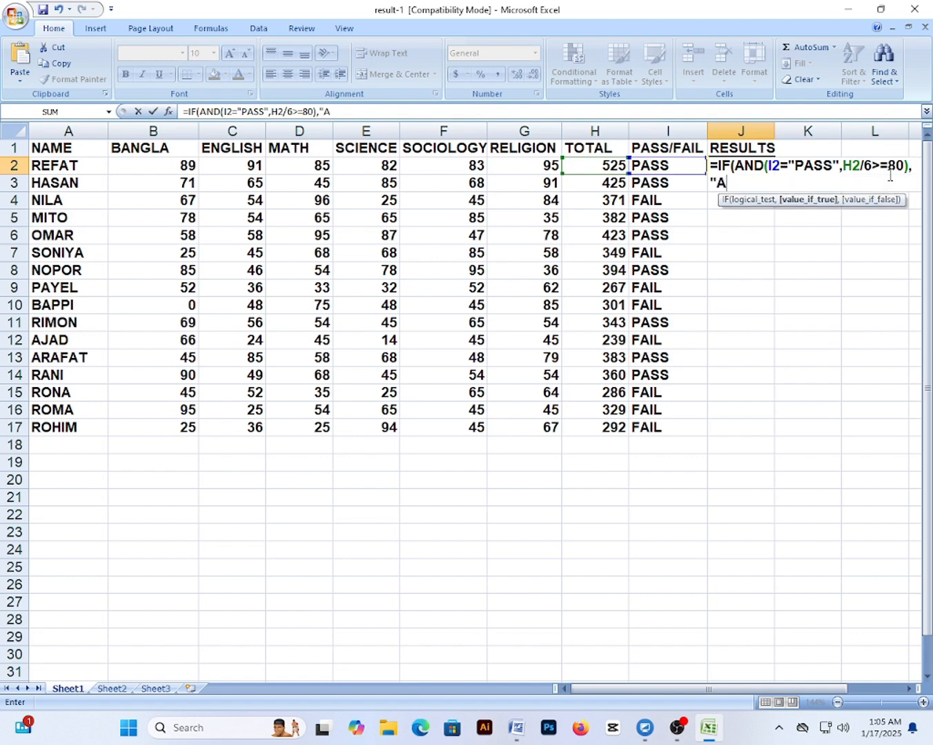
text(+")
Add nested IF(AND) tests for averages ≥70 and ≥60 ("A-"), then begin a ≥50 branch
text(,IF(AND)
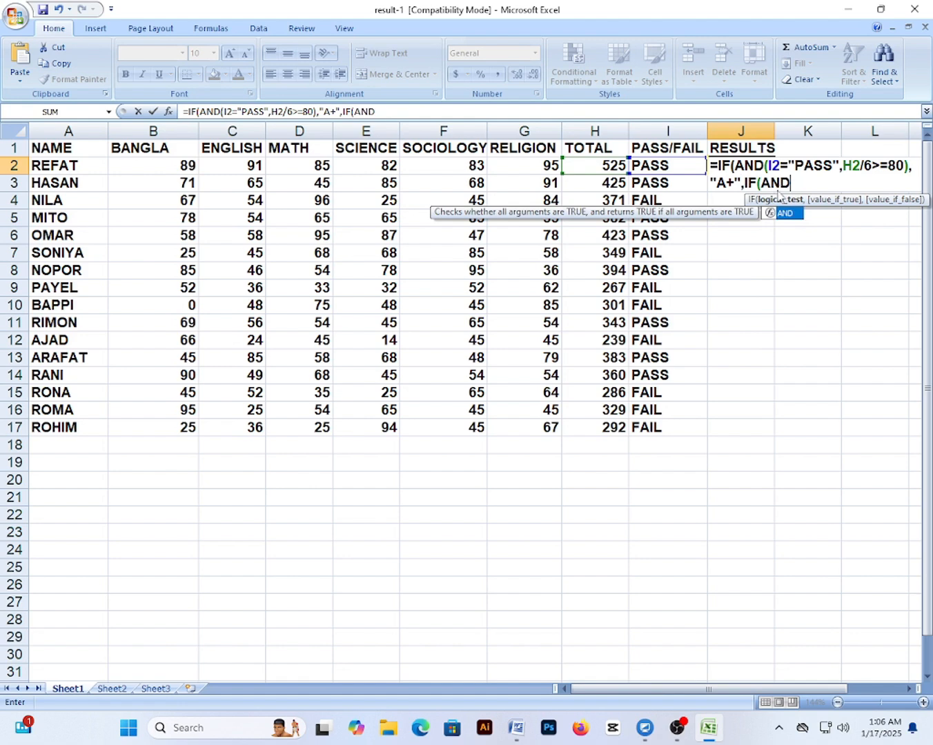
text(()
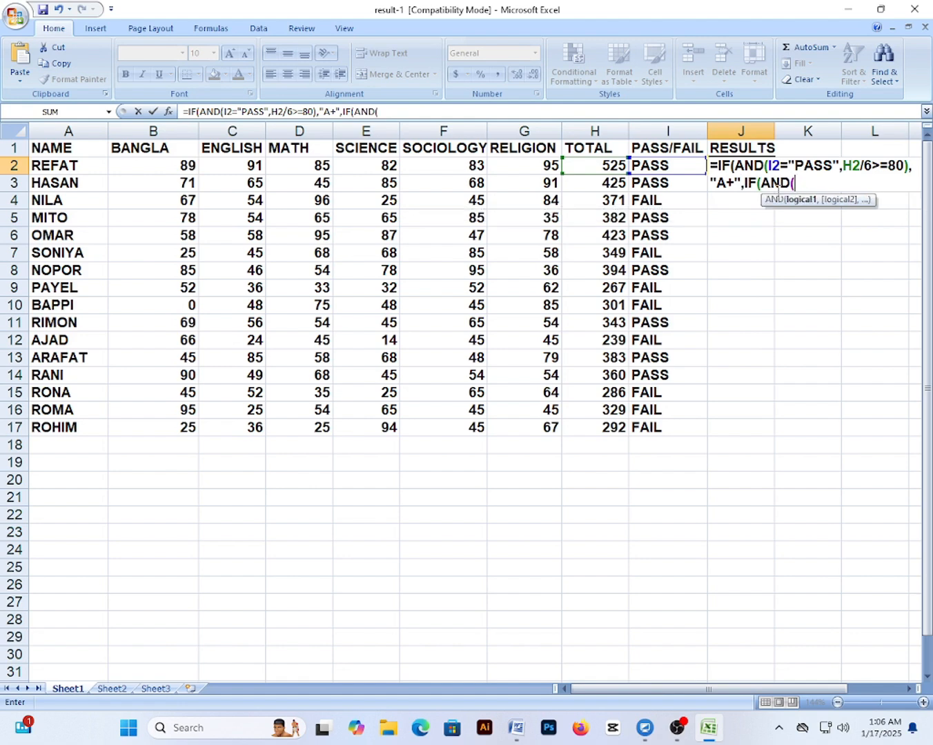
text(I)
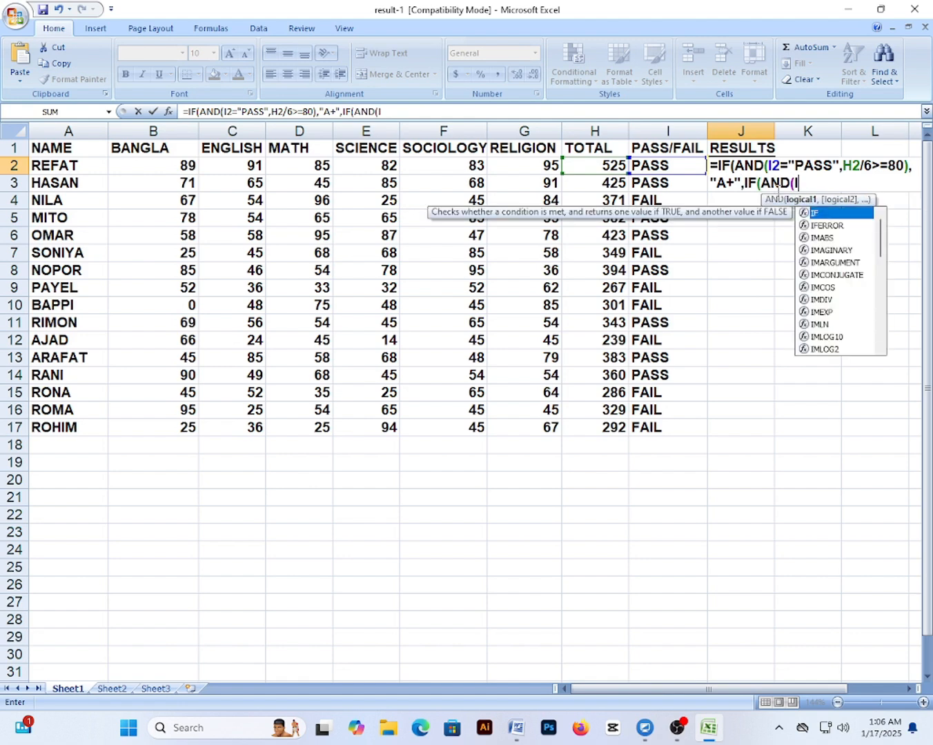
text(2)
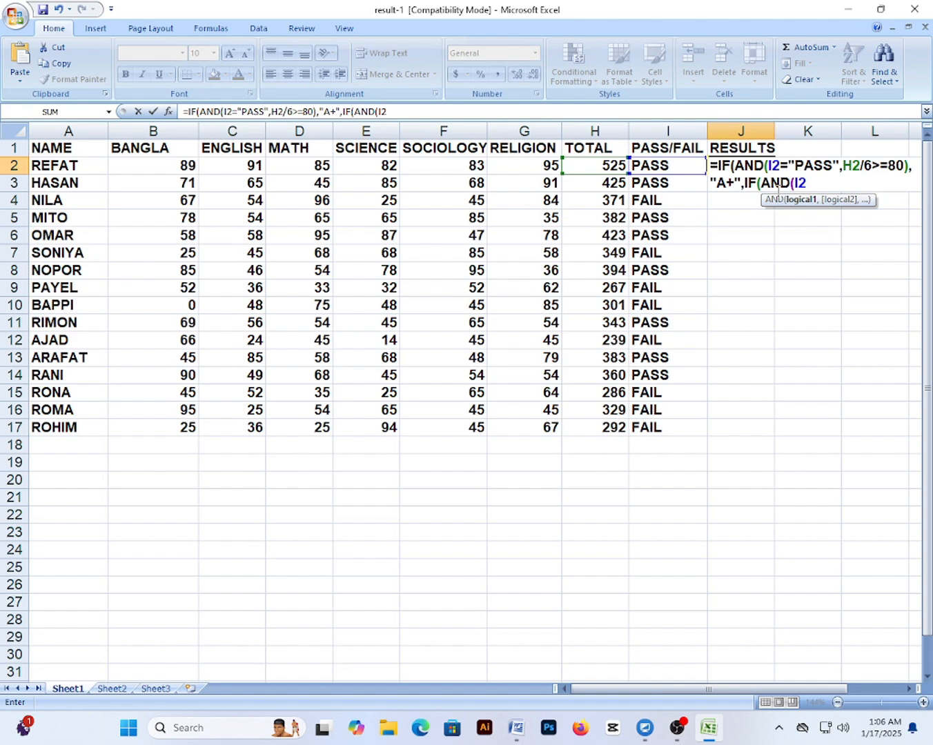
text(="PASS)
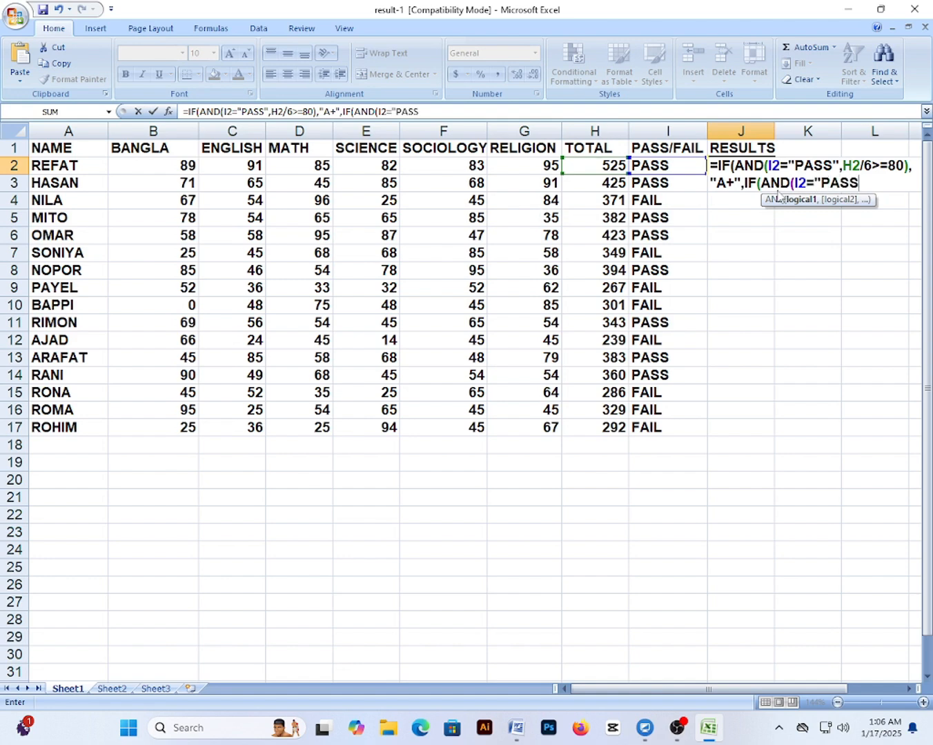
text(",H)
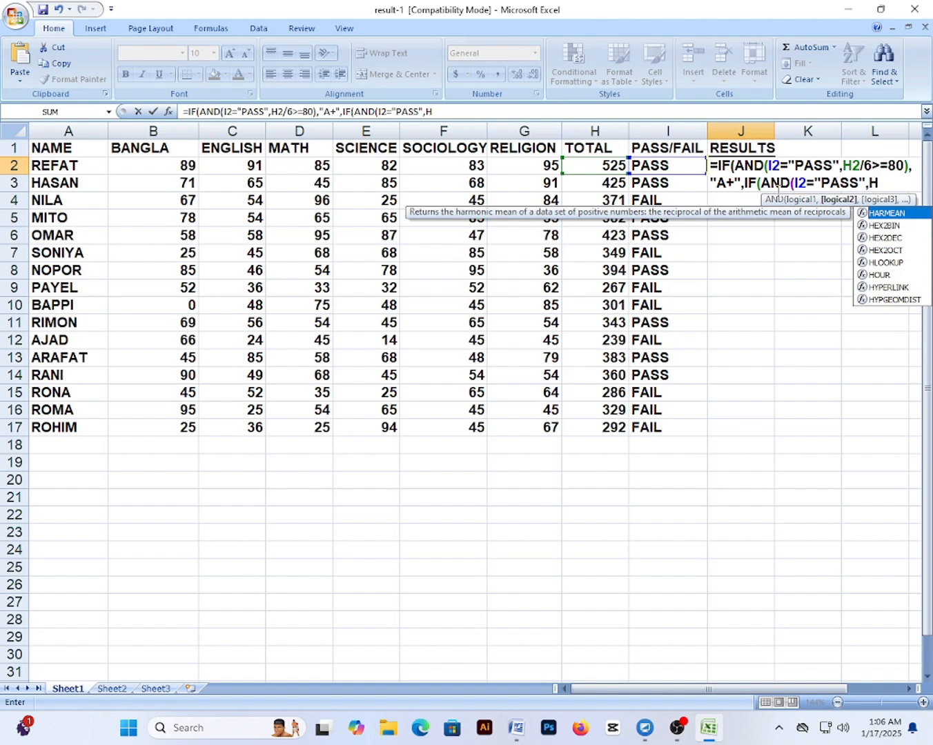
text(2/6)
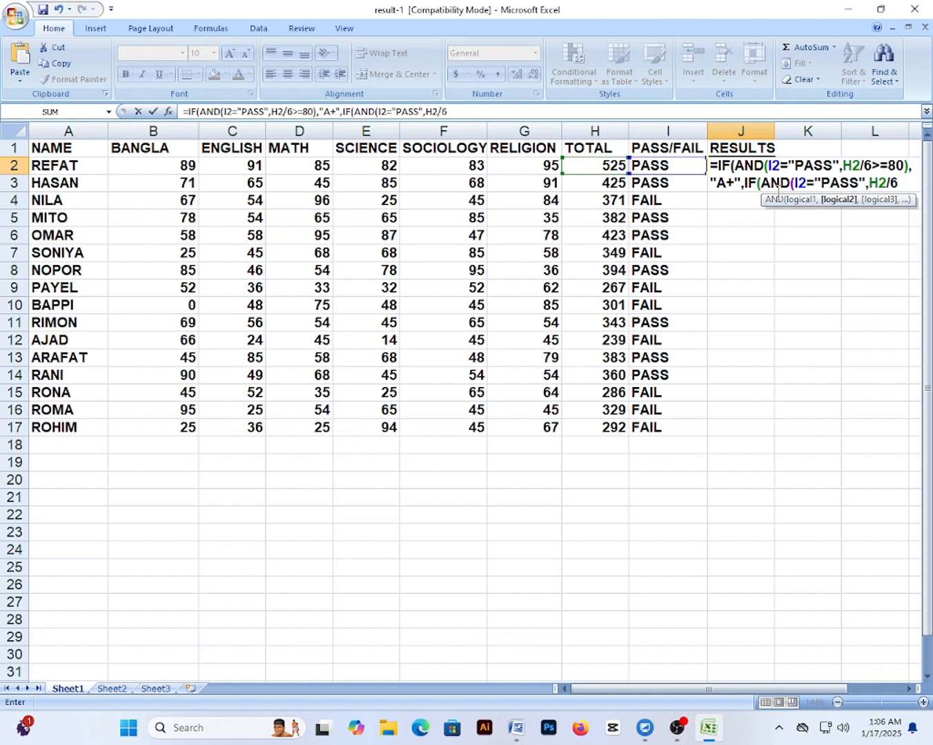
text(>=70)
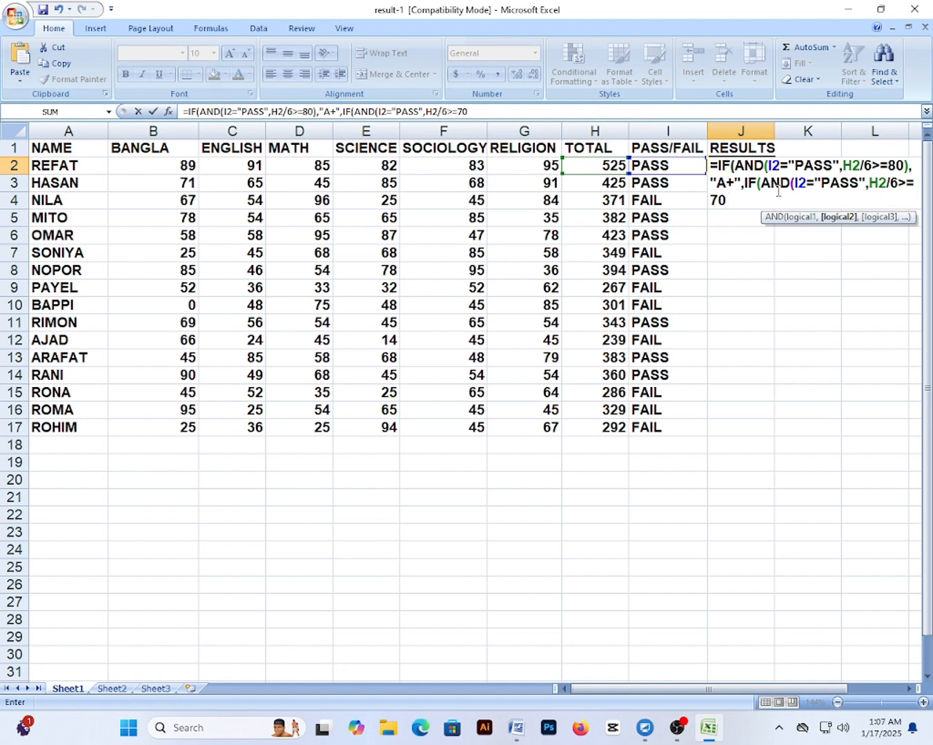
text(),")
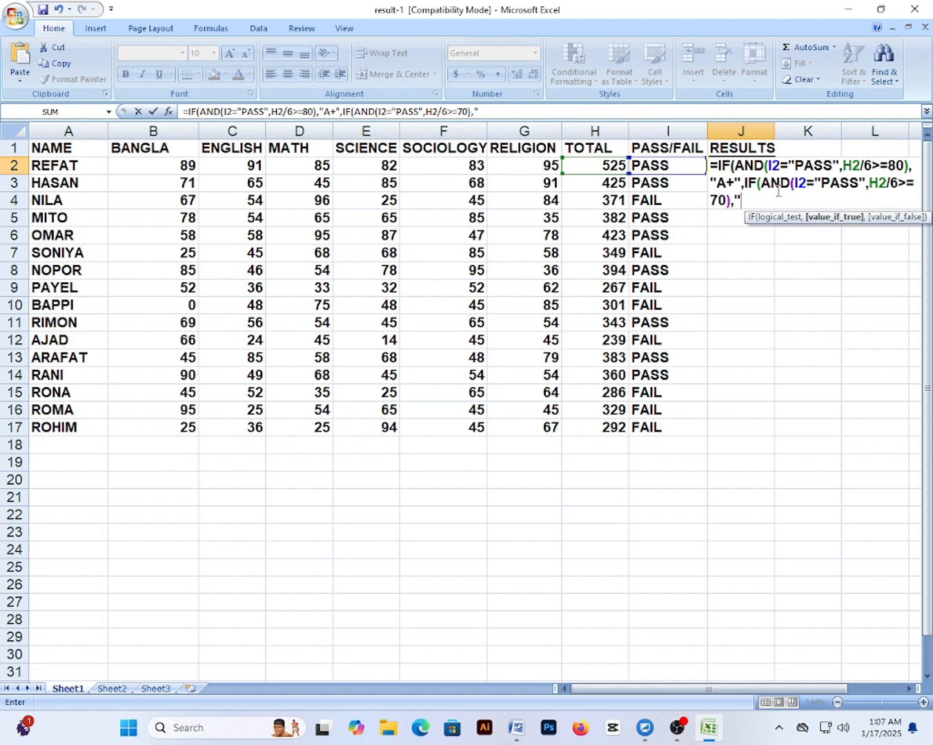
text(a)
key(BackSpace)
text(A+",IF()
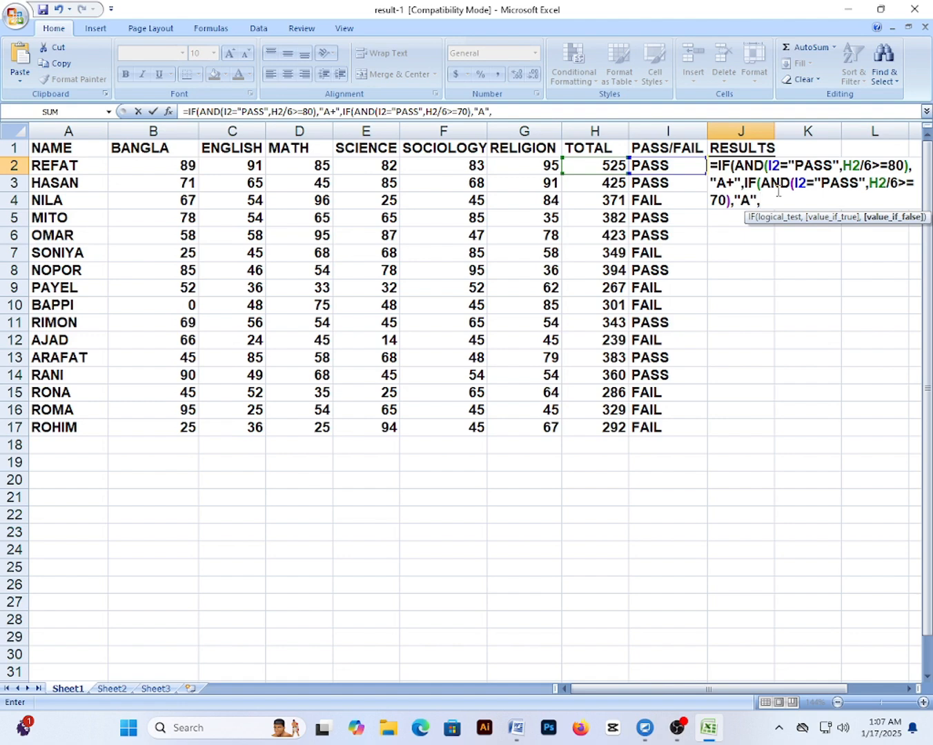
text(AND)
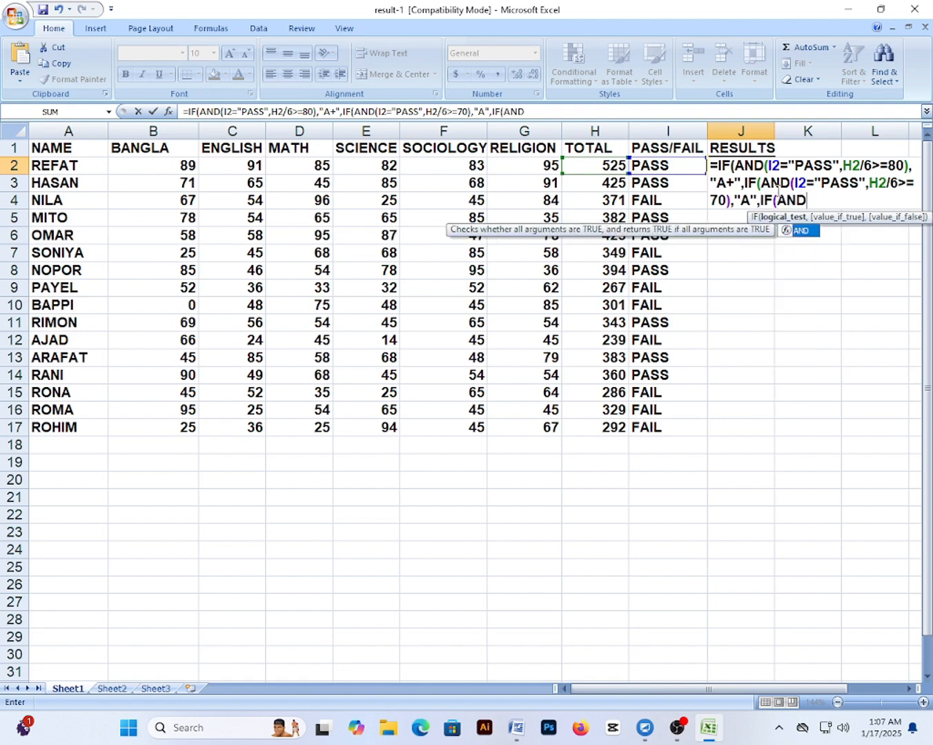
text((I2=")
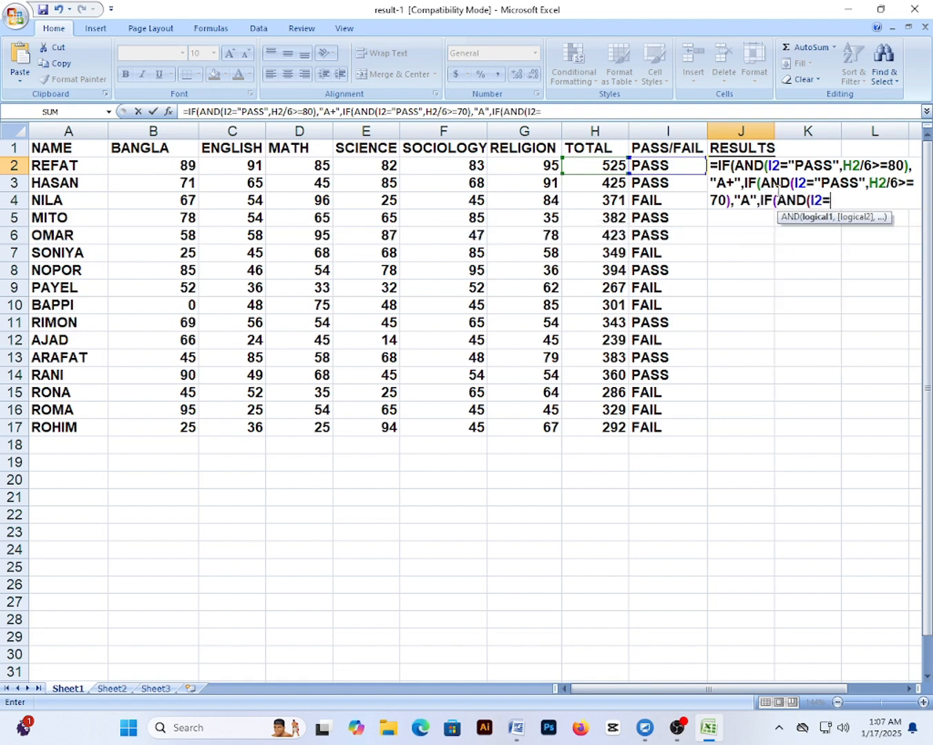
text(PA)
key(BackSpace)
key(BackSpace)
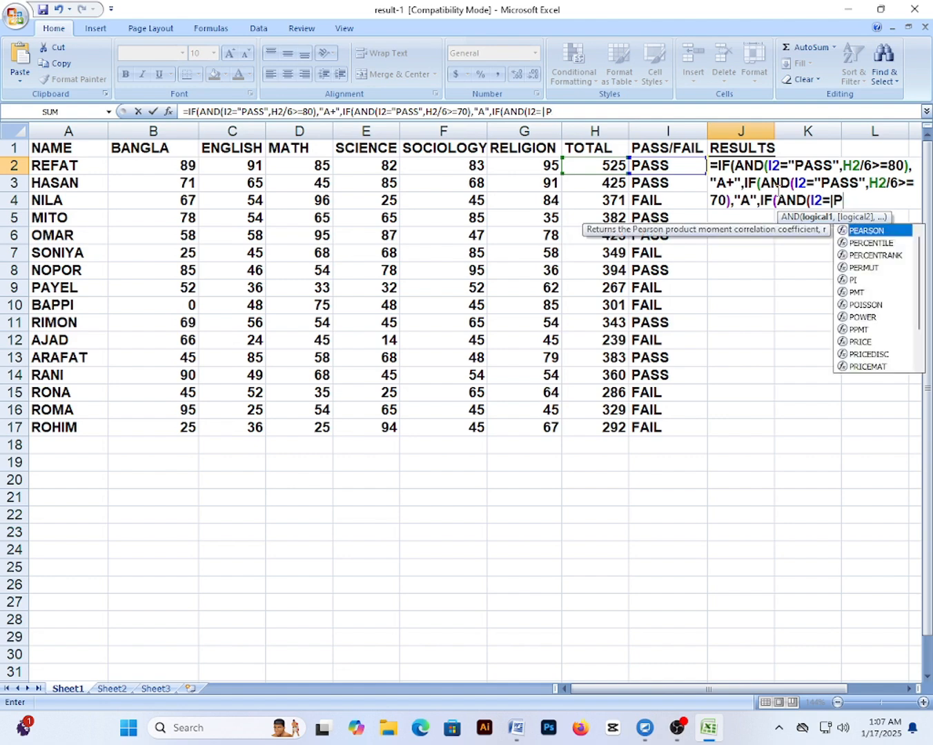
text("PASS)
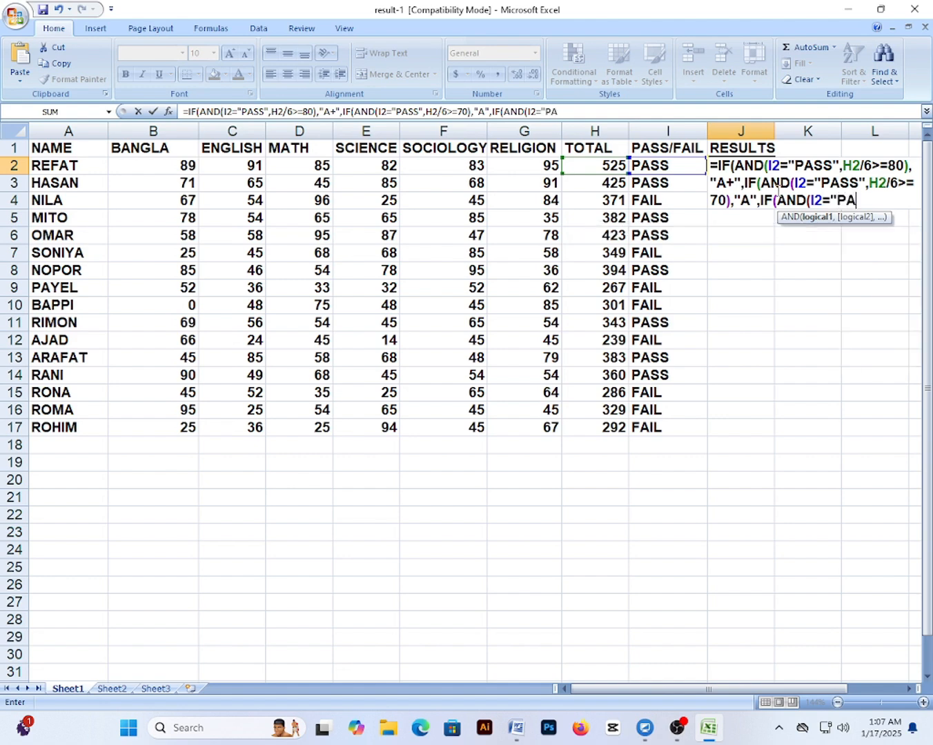
text(",)
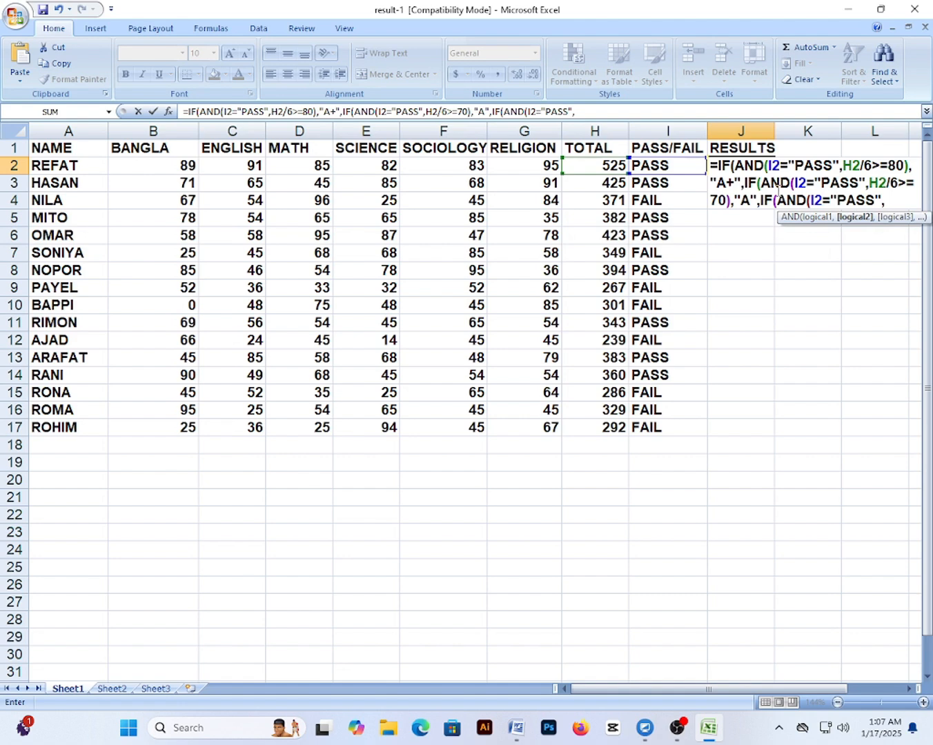
text(H2/6>=)
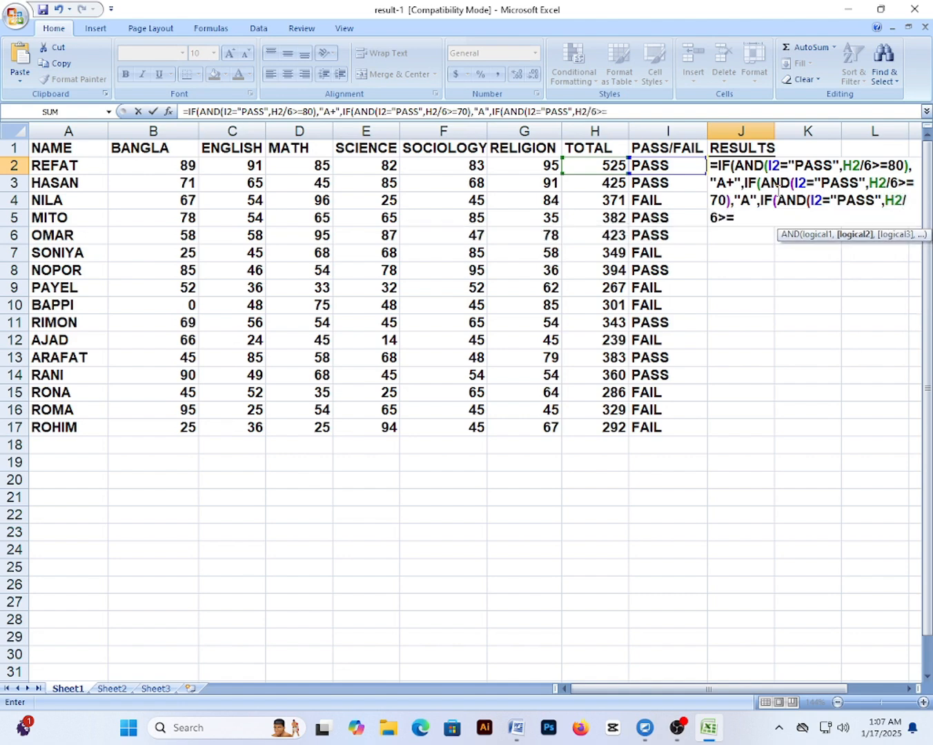
text(60),")
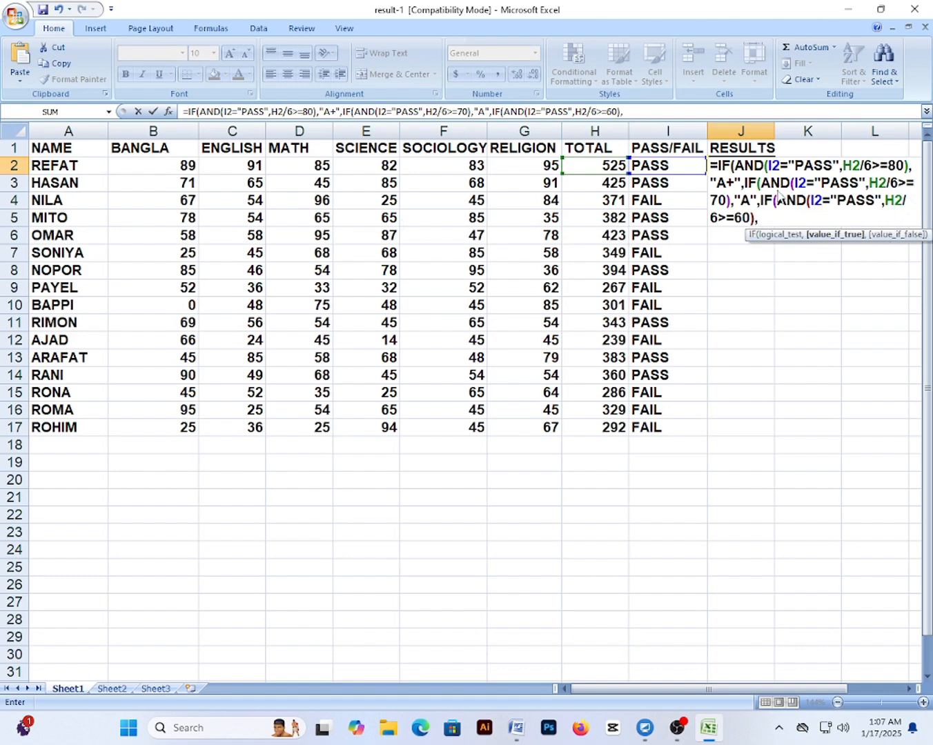
text(a)
key(BackSpace)
text(A-",IF)
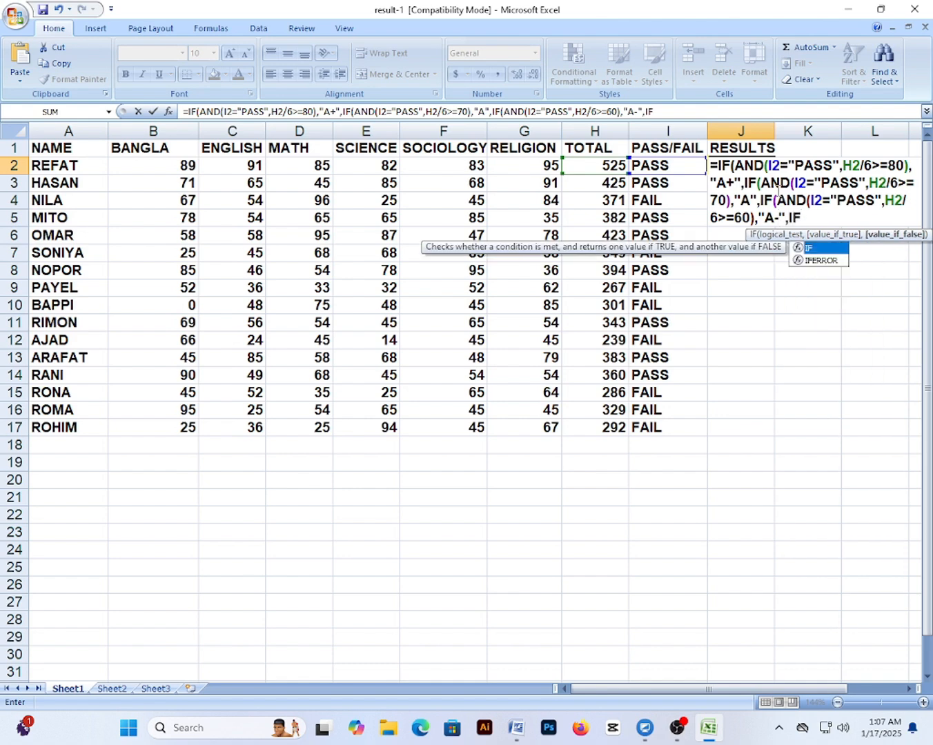
text((AND(I)
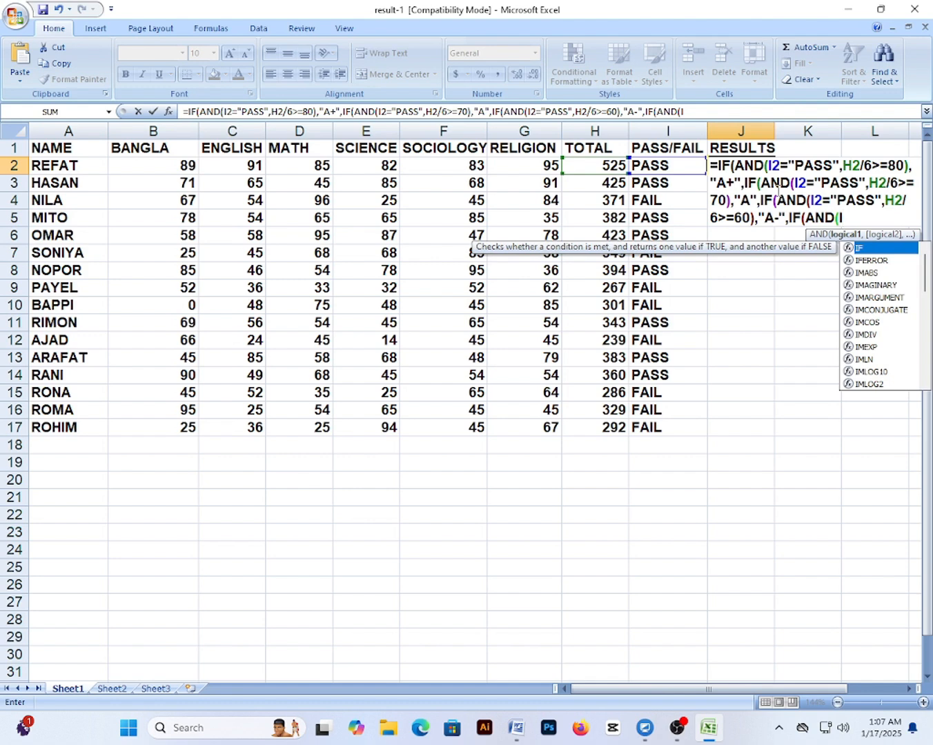
text(2=")
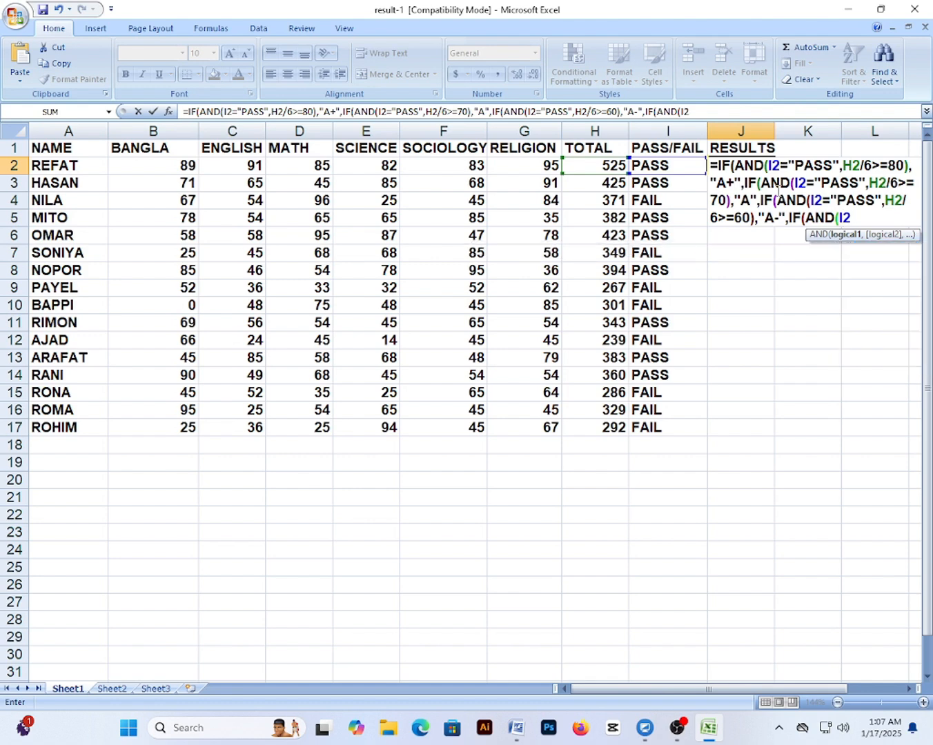
text(PASS",H)
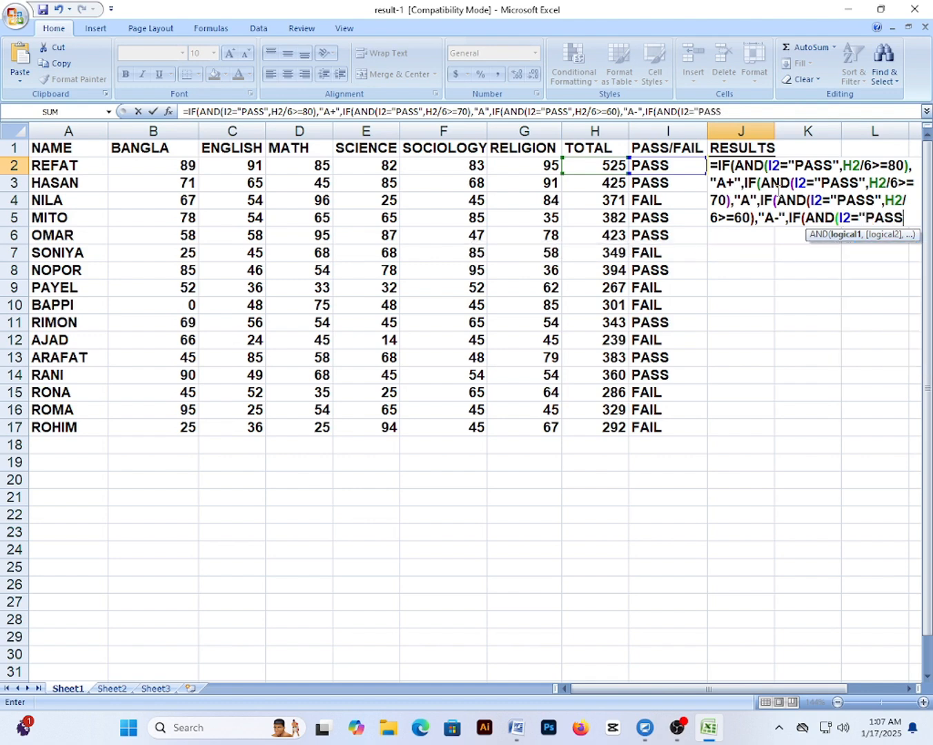
text(2/6)
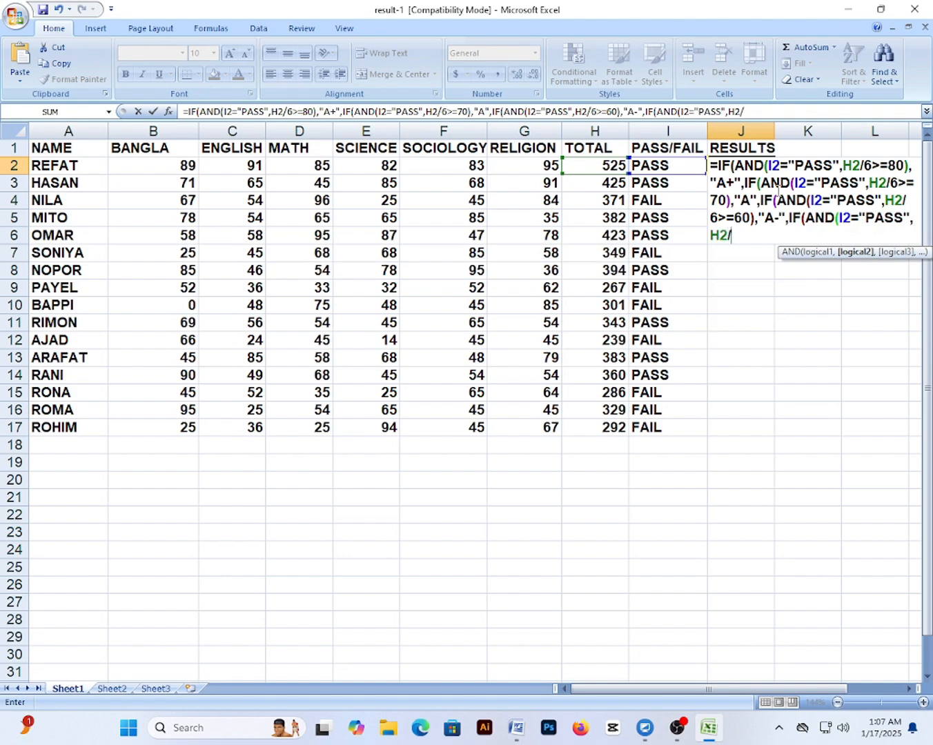
text(>=50))
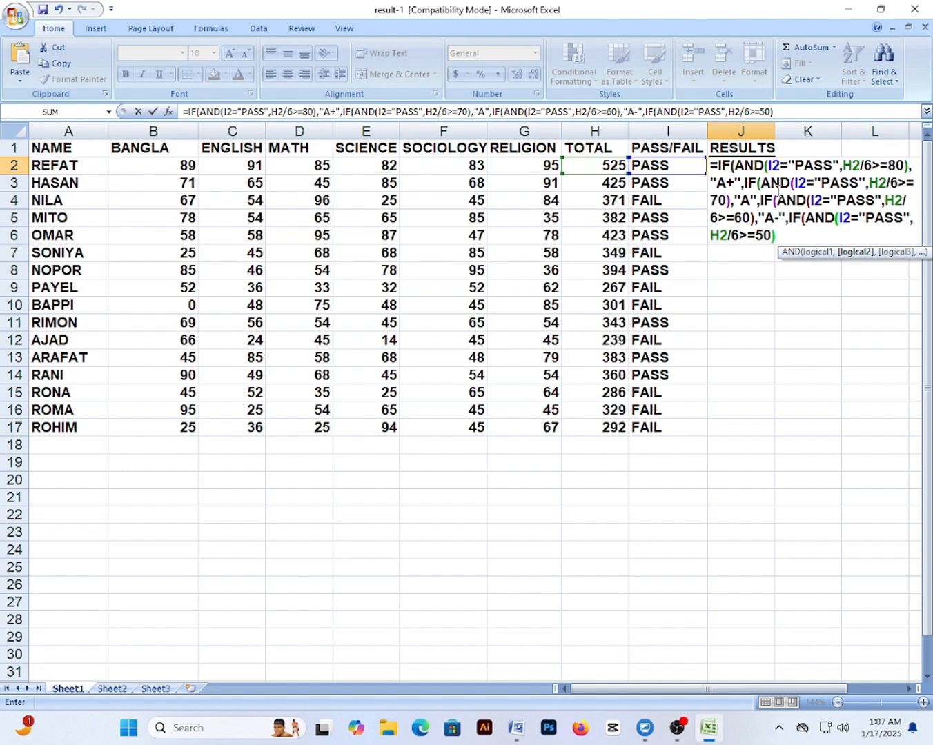
text(,)
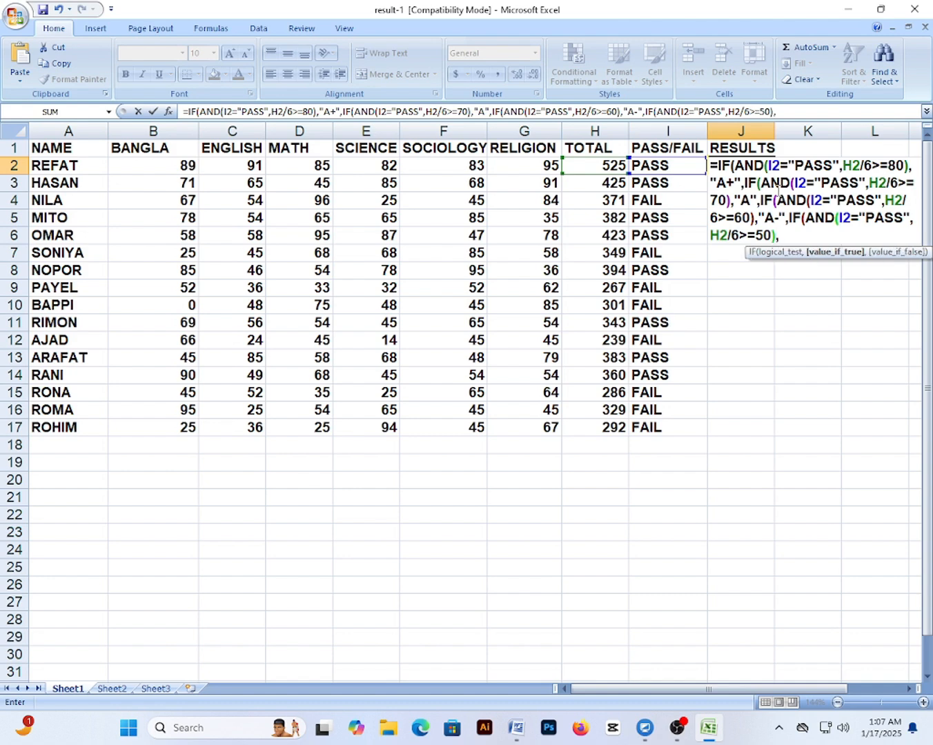
text("b)
Extend J2's formula with grade B, then C for average ≥40 and D for ≥33, capitalising the letters
key(BackSpace)
text(B",)
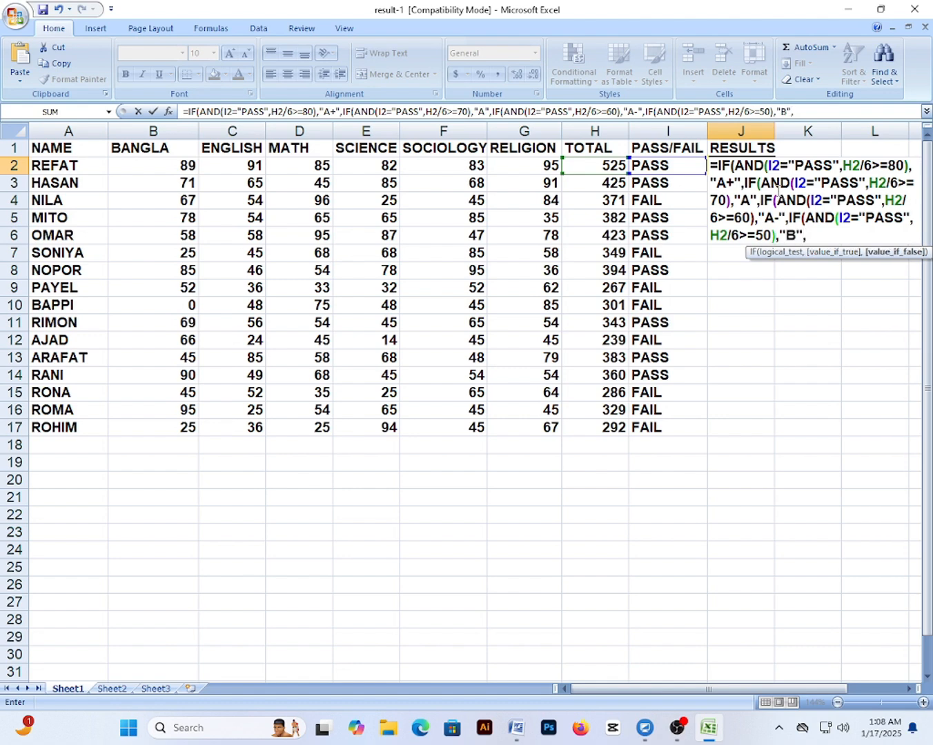
text(IF(AND()
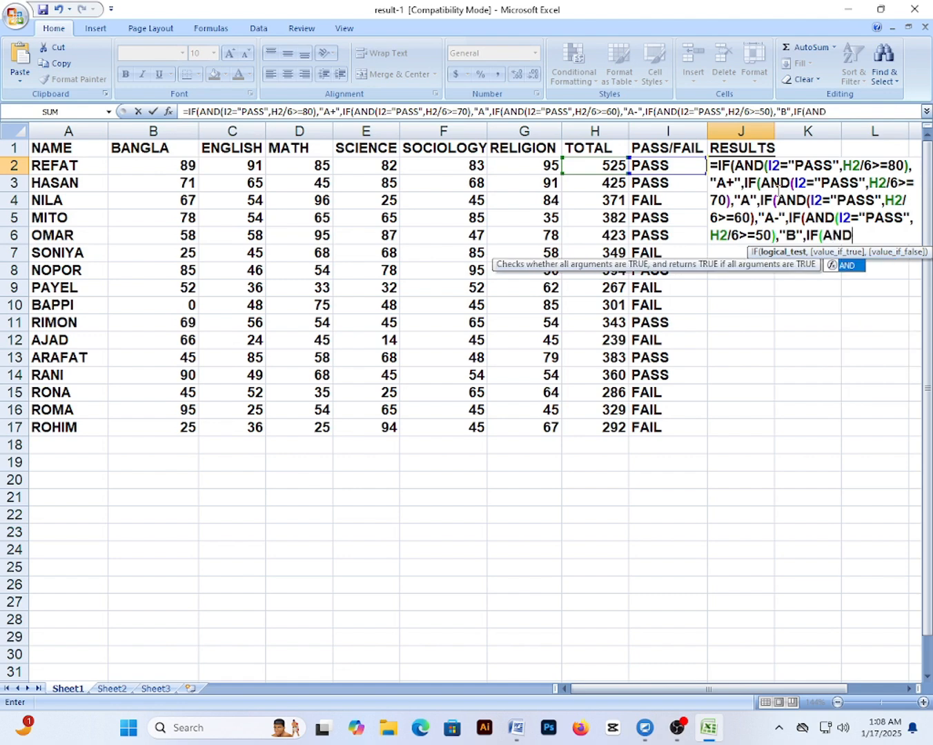
text(I2=")
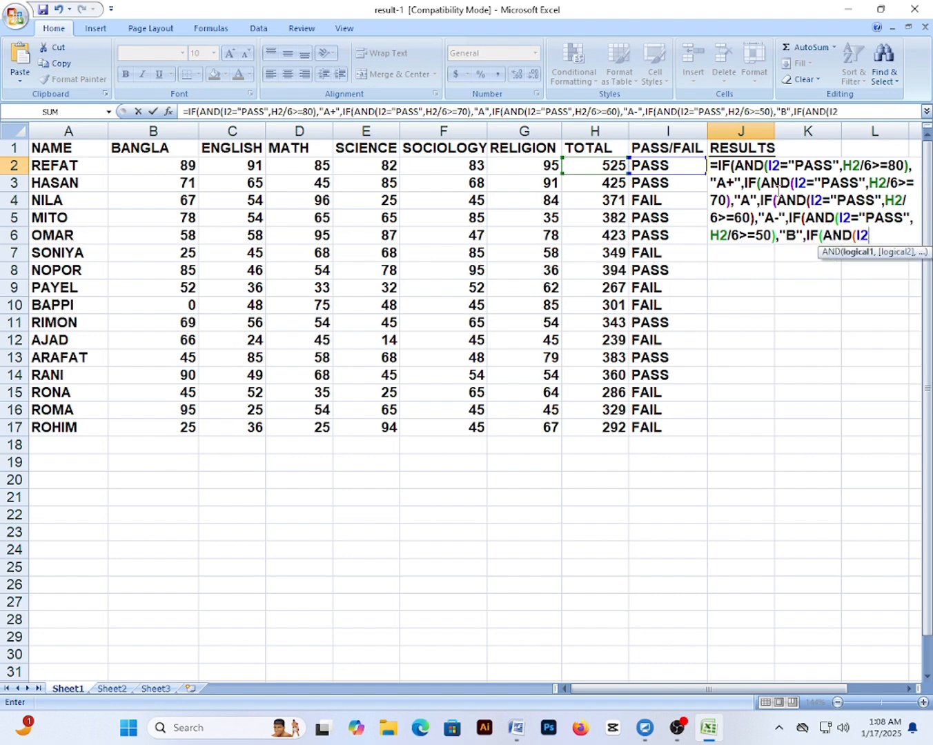
text(PASS",H)
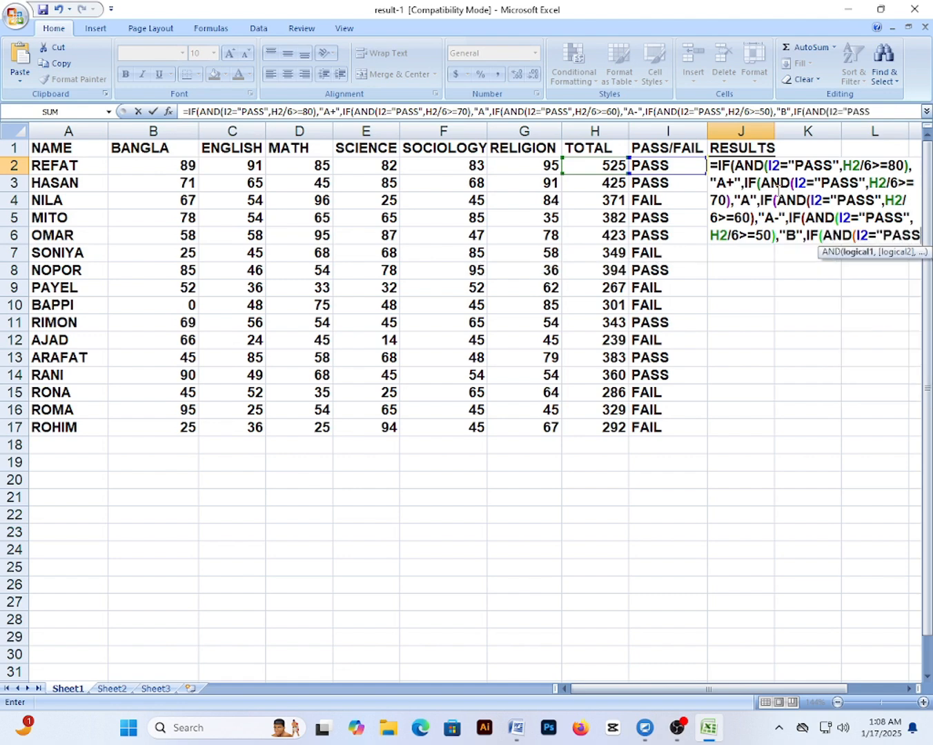
text(2/6)
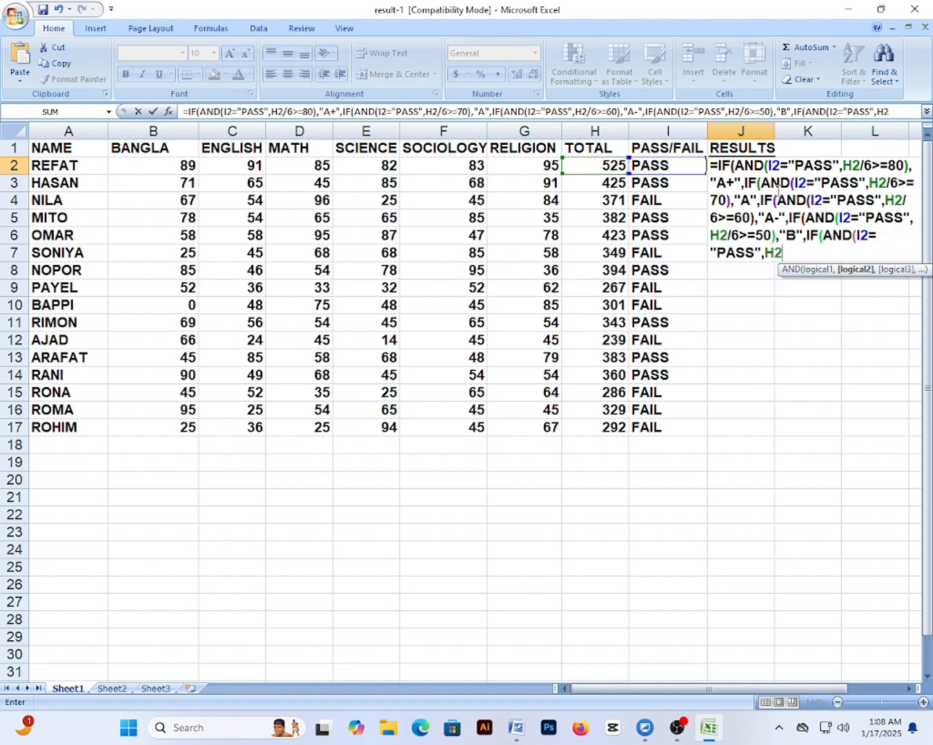
text(>=)
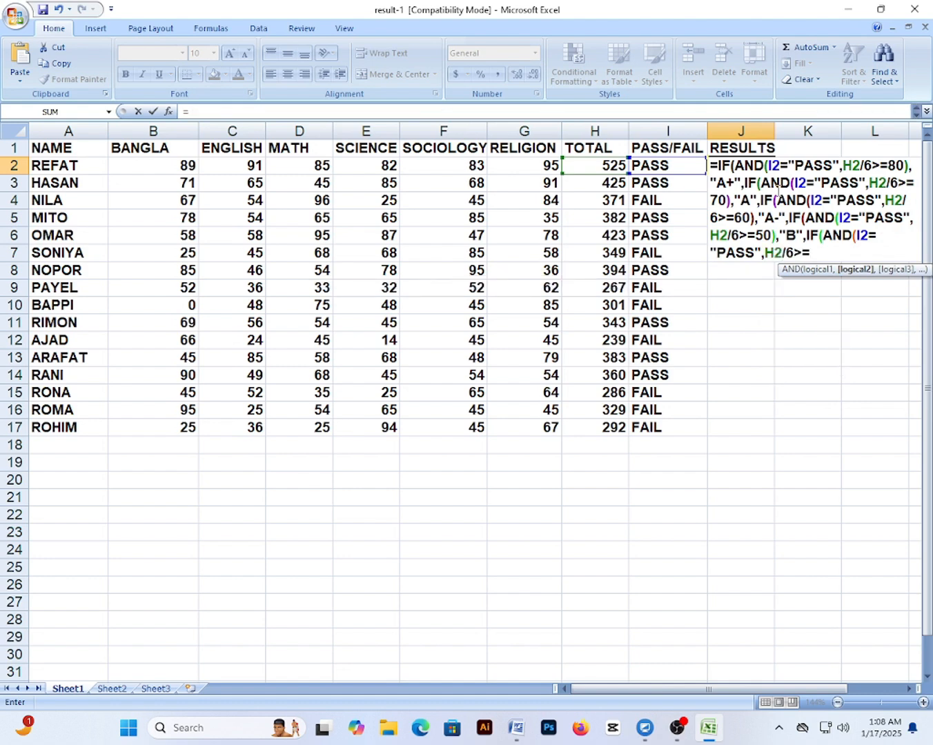
text(40),")
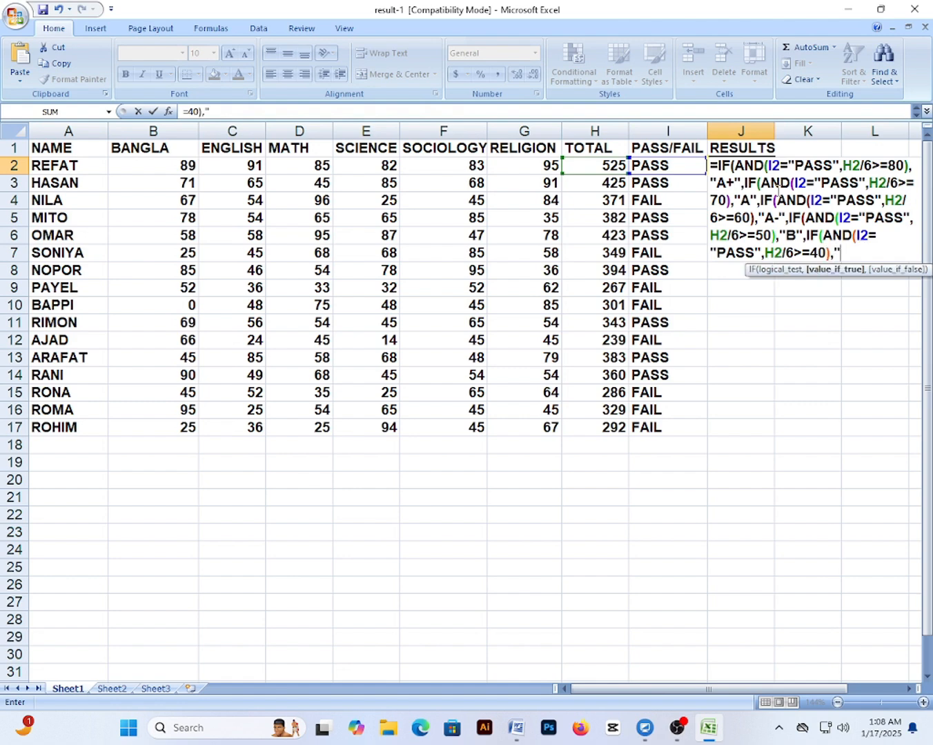
text(c)
key(BackSpace)
text(C)
text(",)
text(IF()
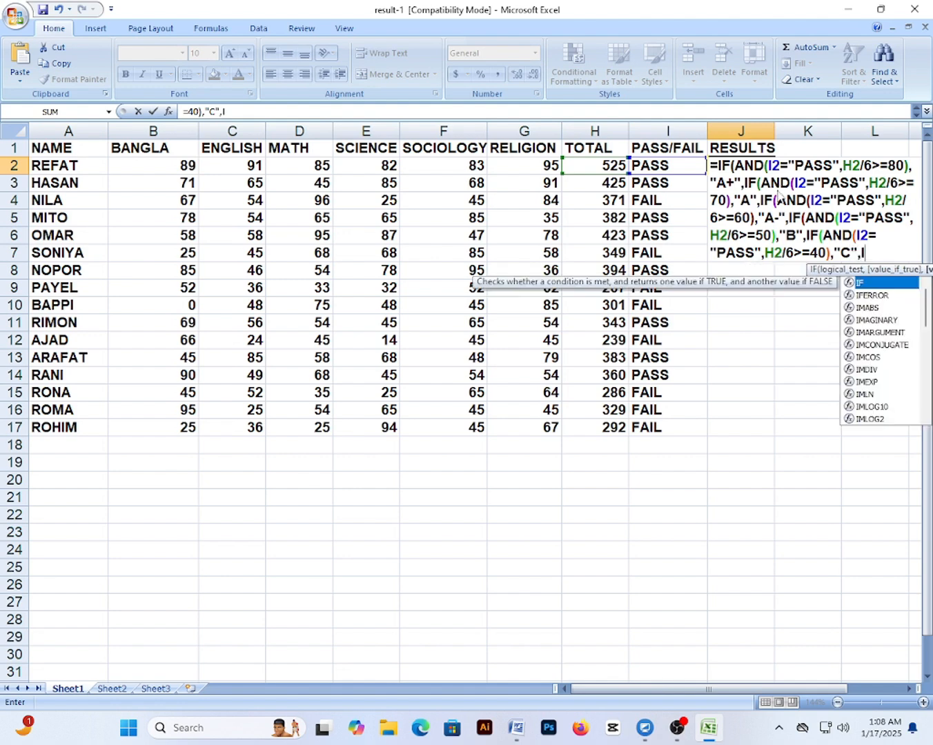
text(AND)
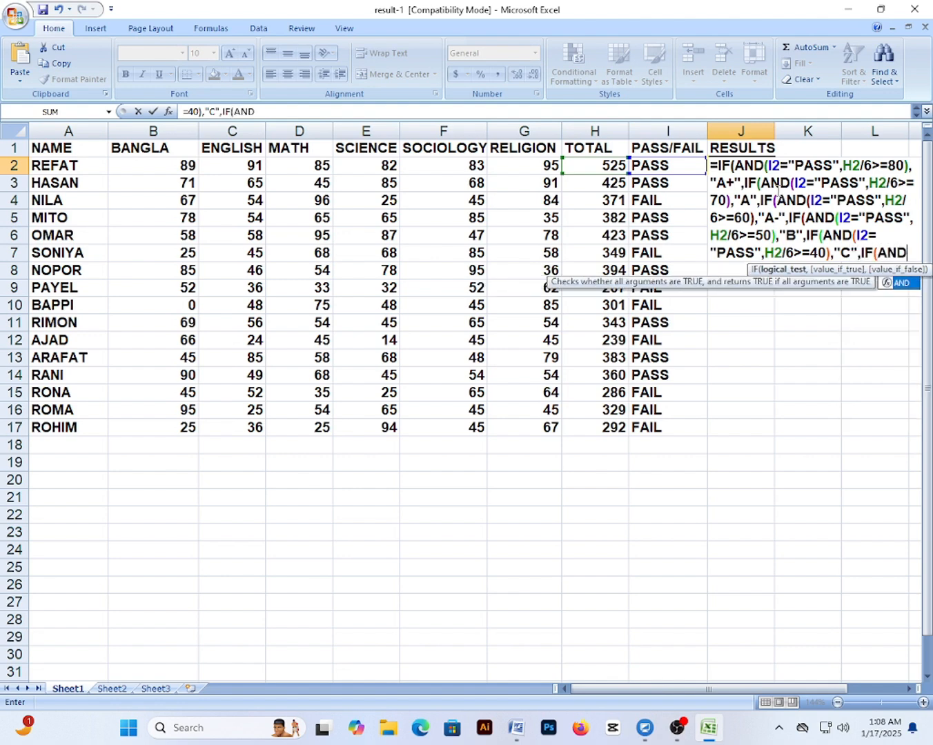
text((I2=)
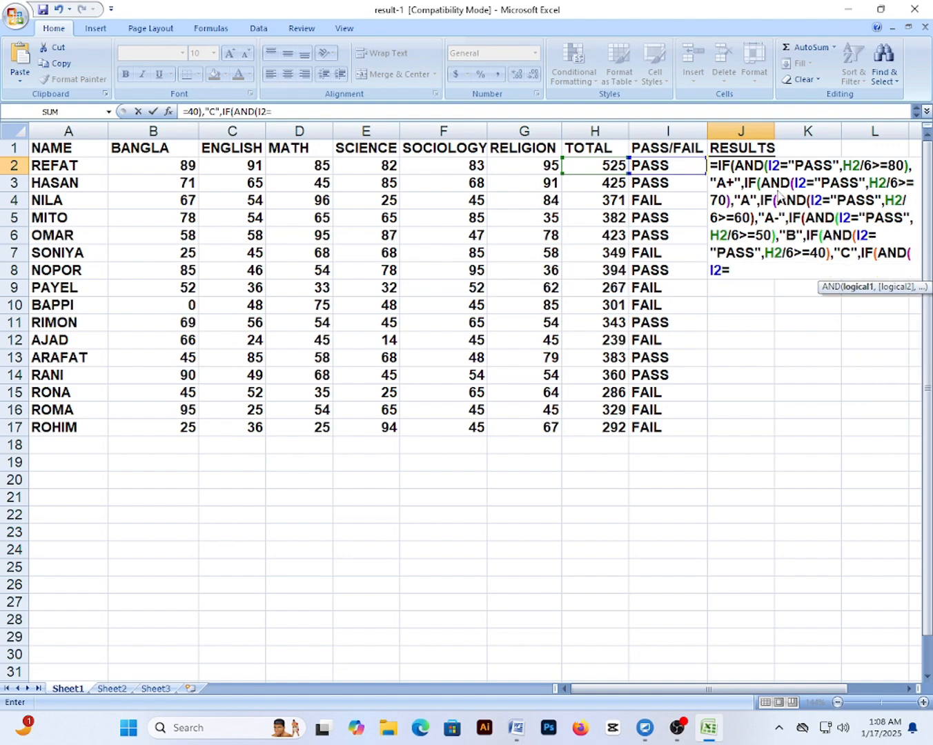
text("PASS")
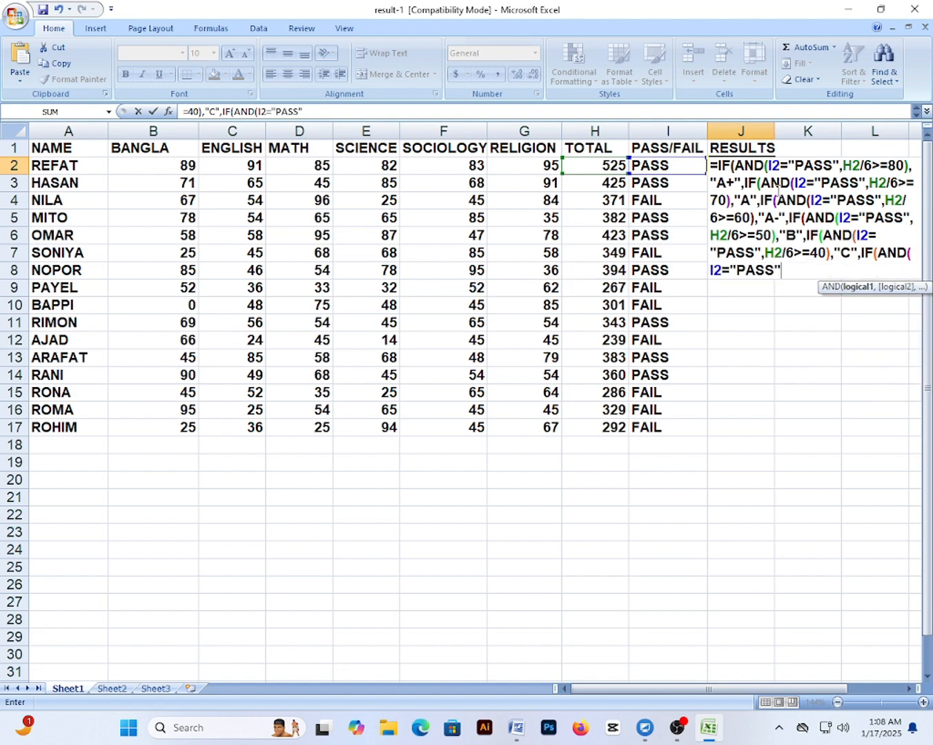
text(,H2/)
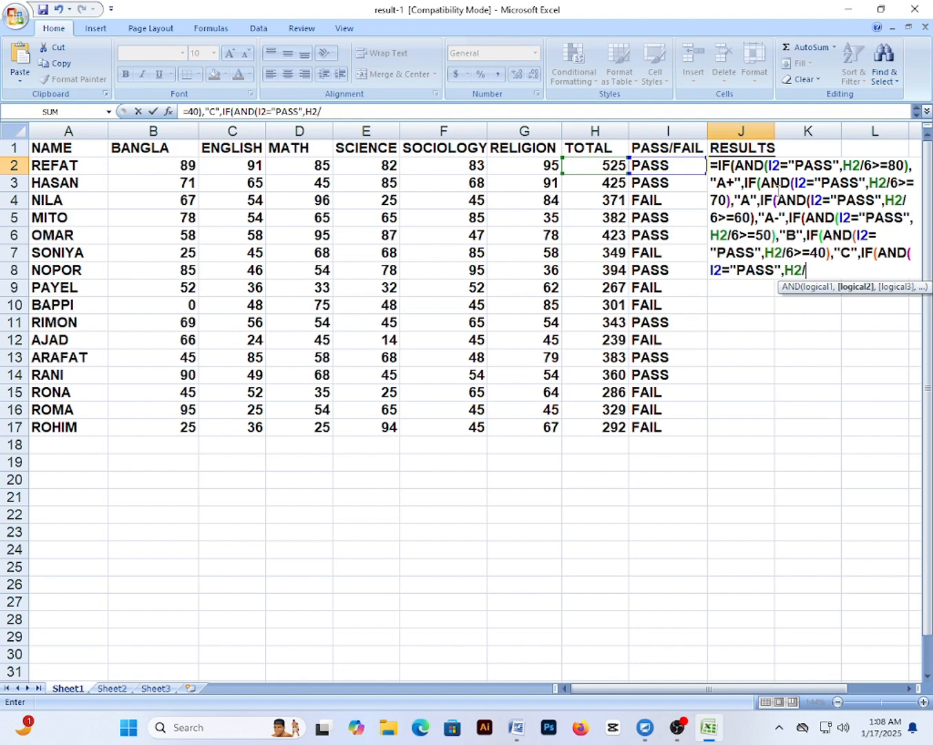
text(6>=33),)
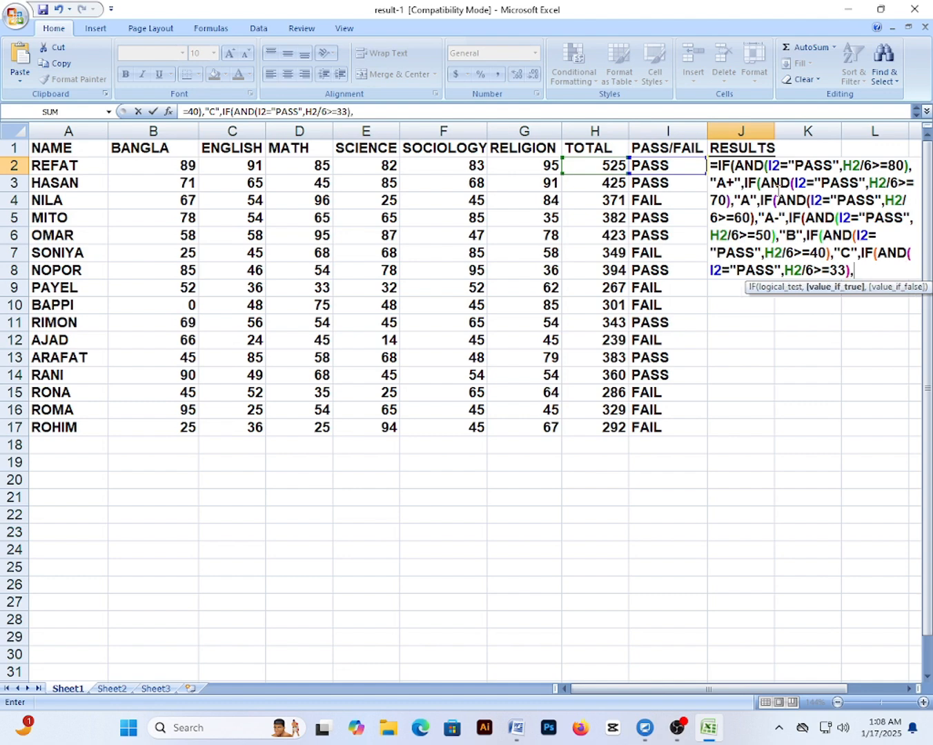
text("D",)
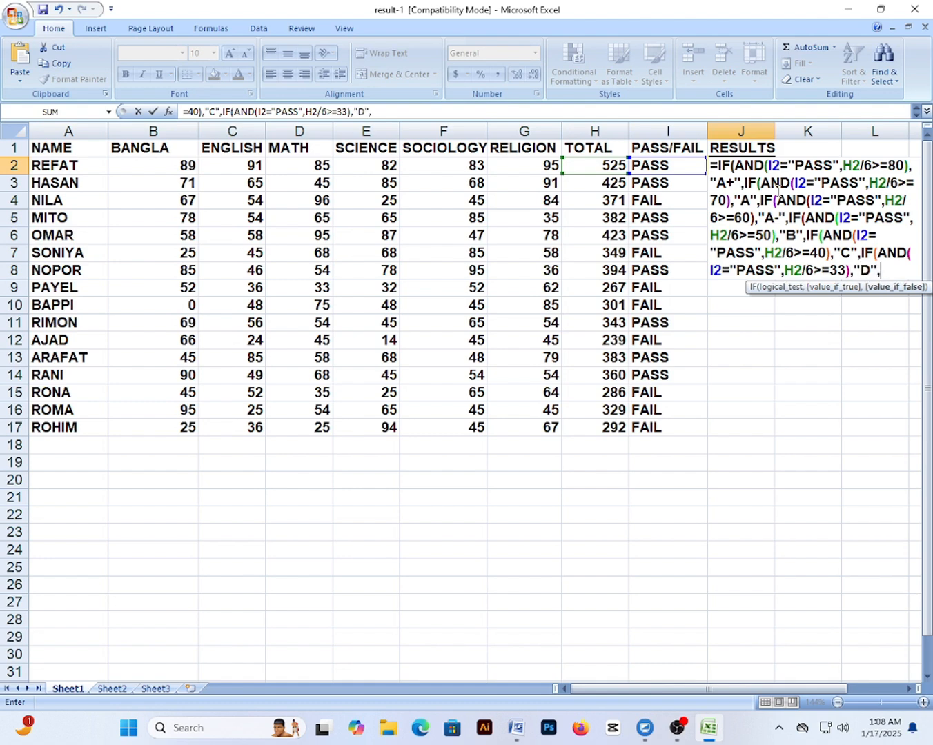
text("f)
End J2's formula with "F" as the fallback grade and six closing parentheses
key(BackSpace)
text(F")
text()))))))
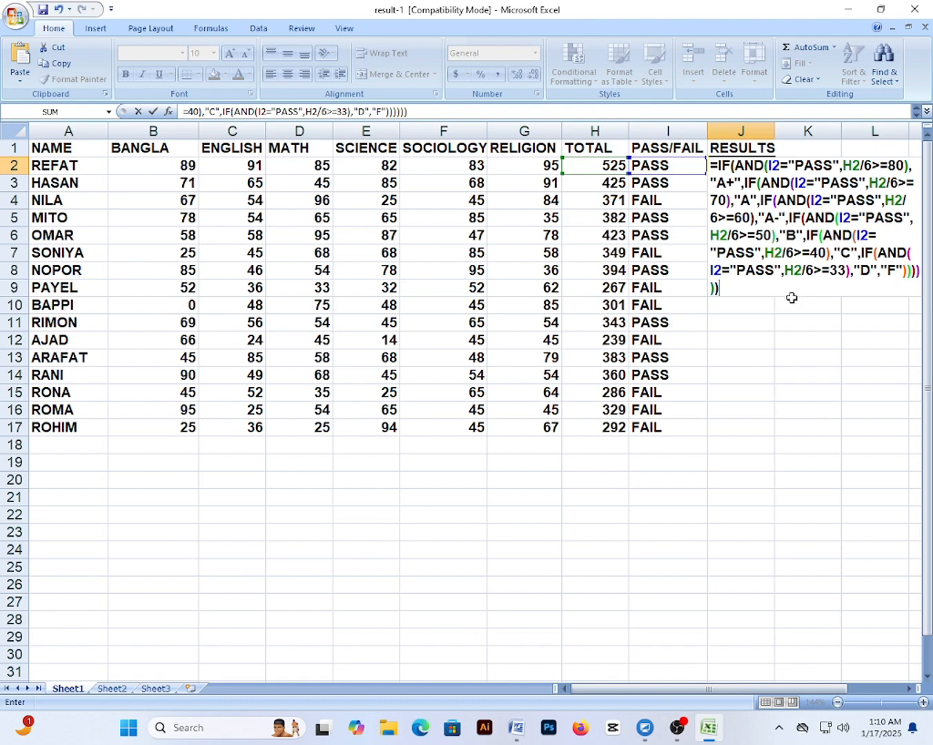
Commit the J2 grade formula and fill it down through J17
key(Return)
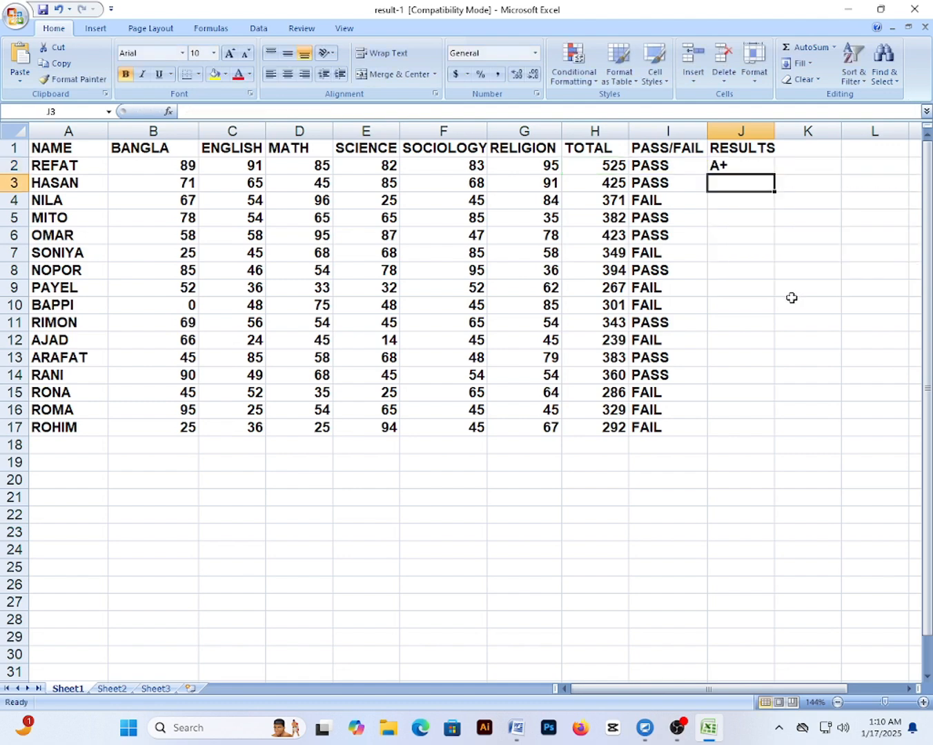
click(719, 166)
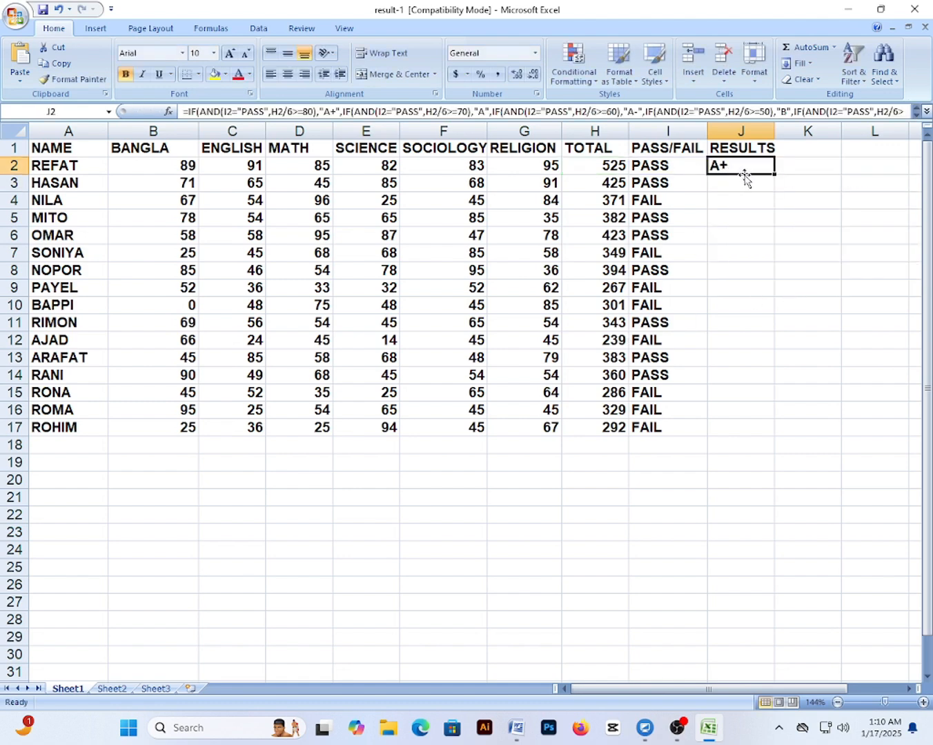
drag(774, 175, 773, 439)
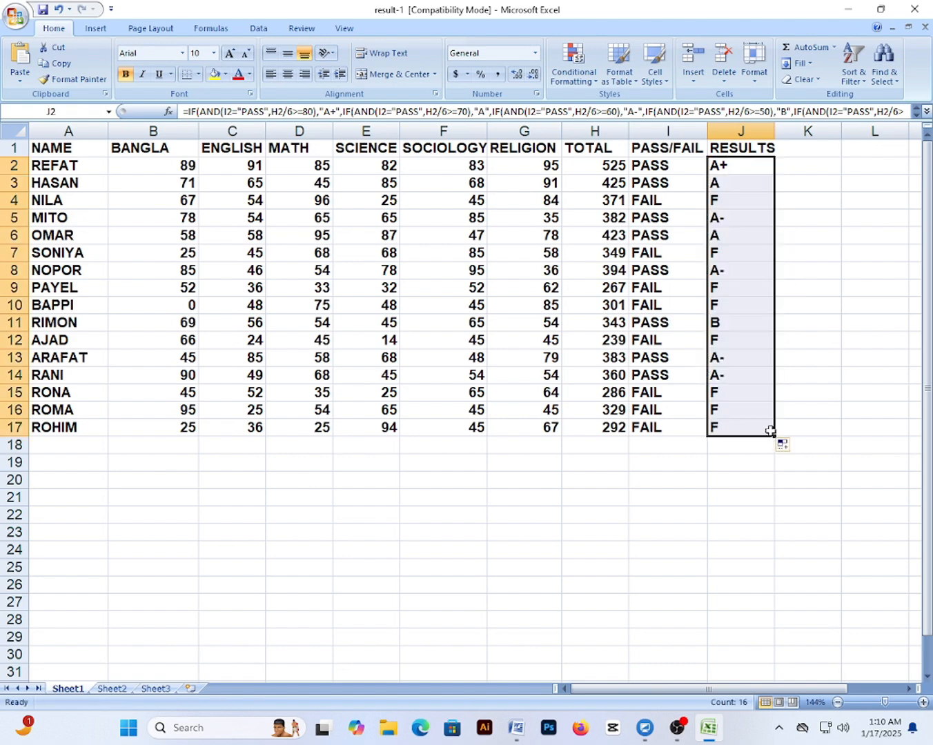